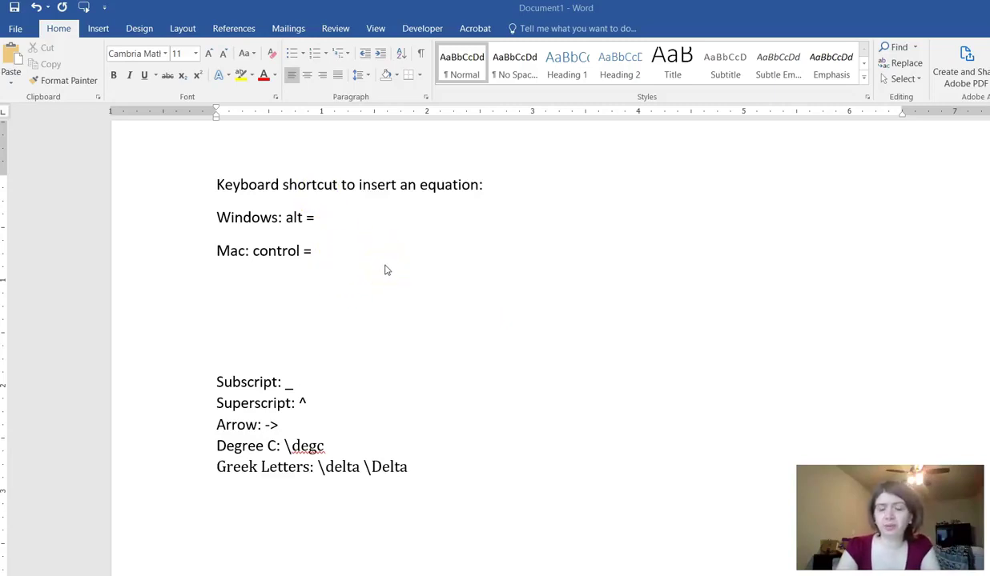
Add two blank lines below the "Mac: control =" line.
left_click(312, 266)
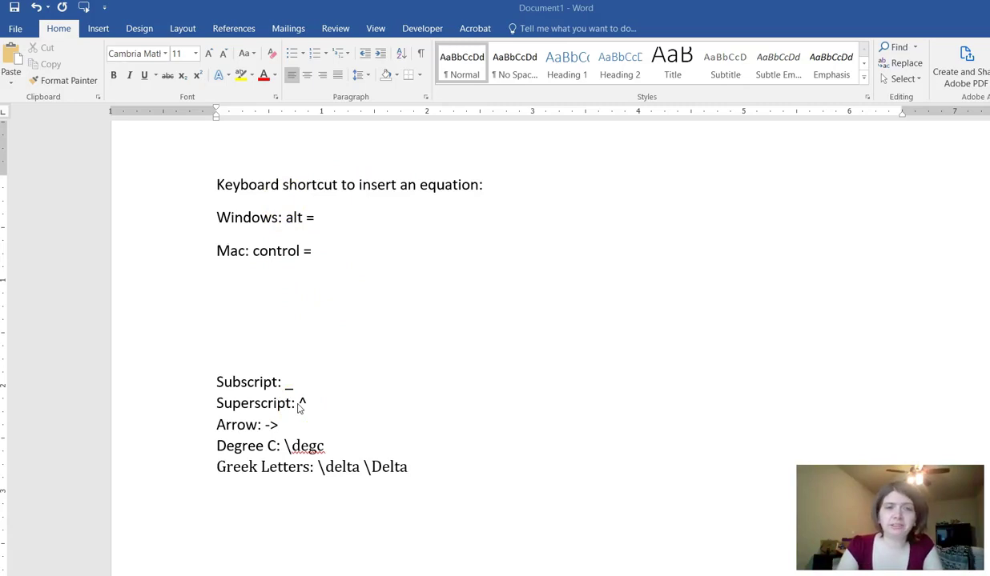
left_click(342, 248)
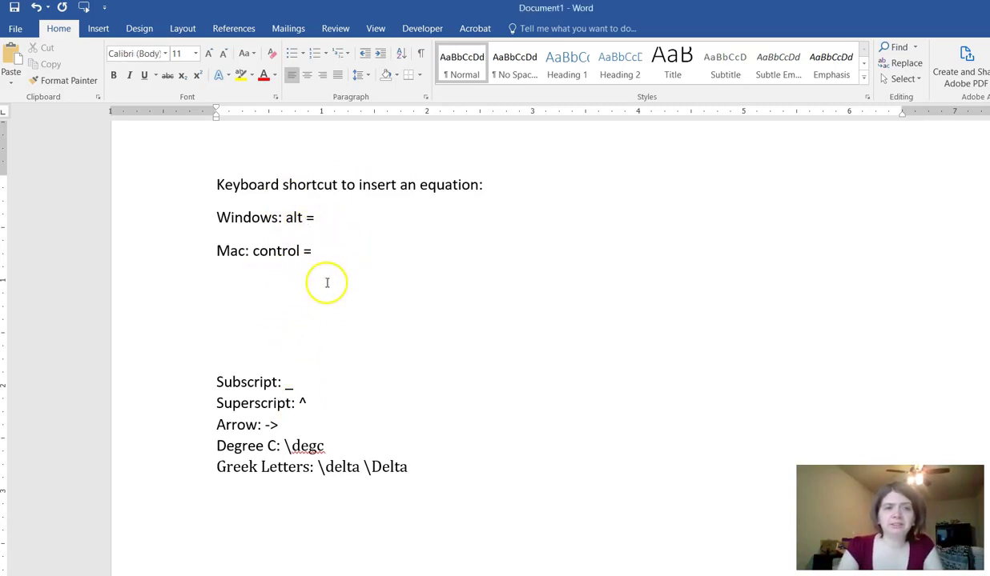
key("Return")
key("Return")
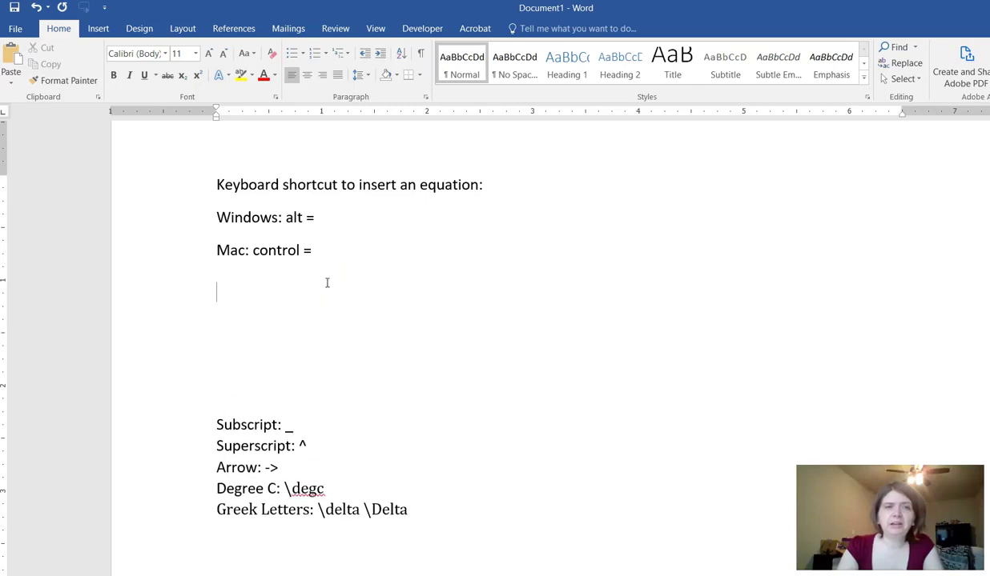
Insert a trial equation below the shortcut lines containing the ∇ symbol, the °C symbol and an empty stacked fraction.
left_click(98, 28)
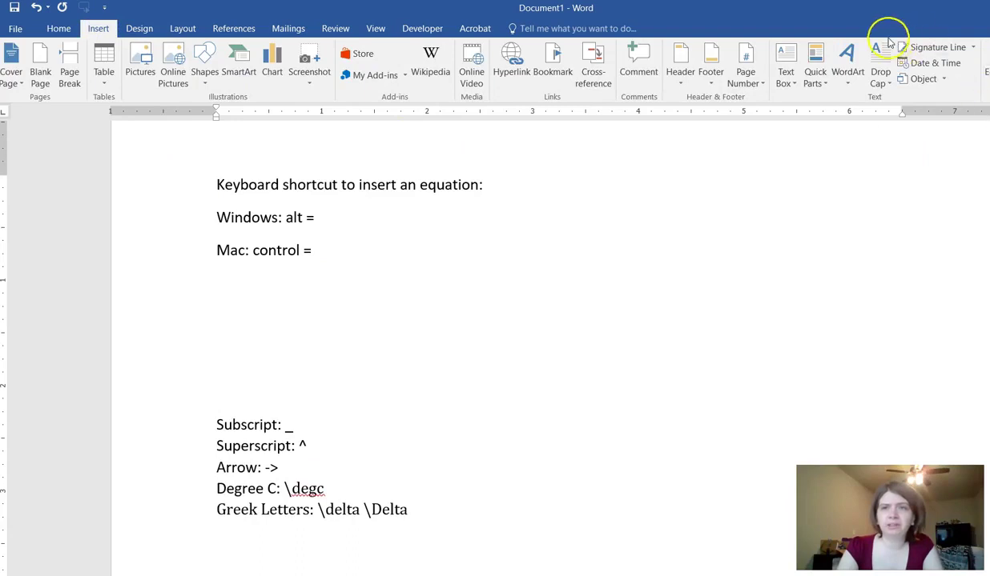
key("alt+equal")
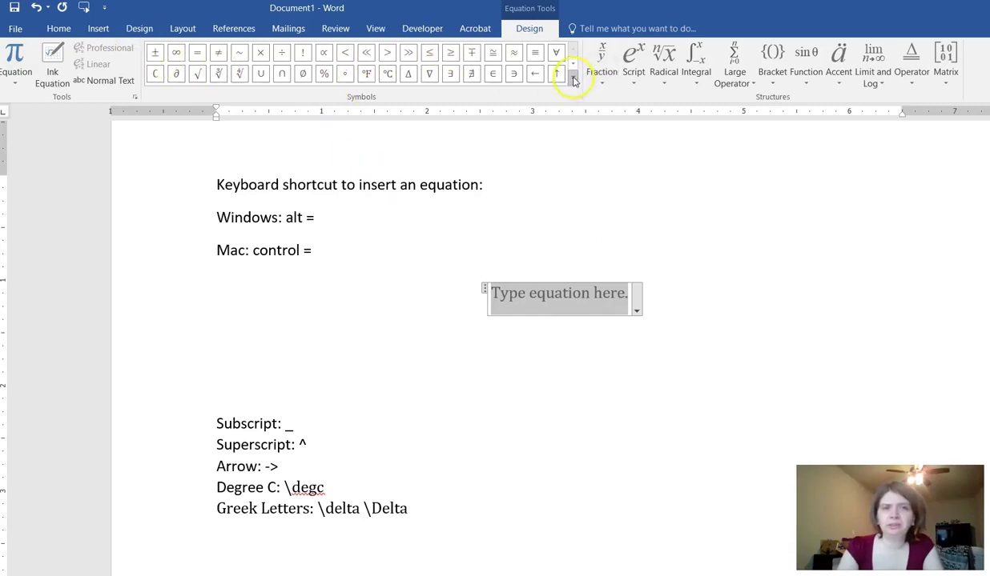
left_click(430, 76)
left_click(388, 74)
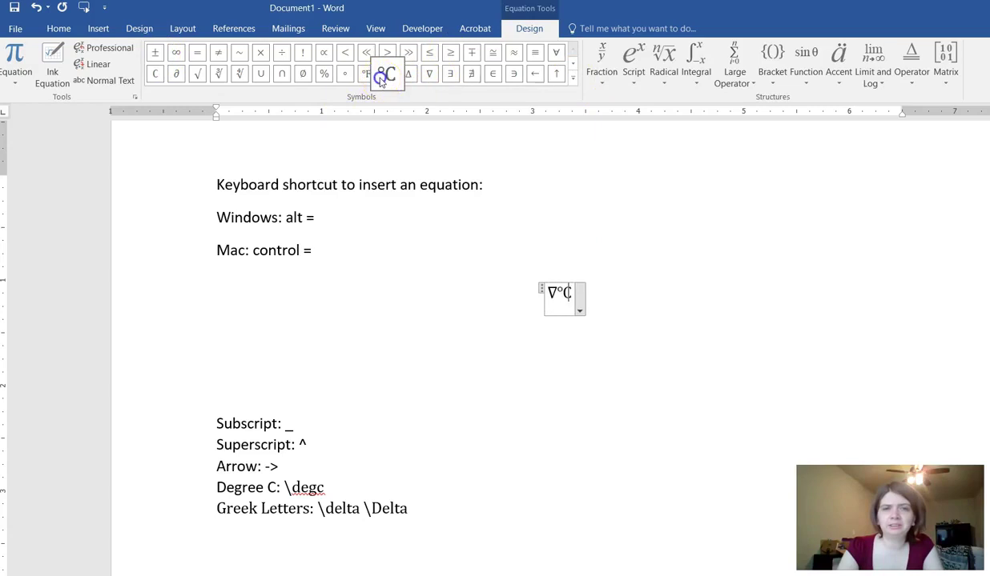
left_click(601, 66)
left_click(615, 140)
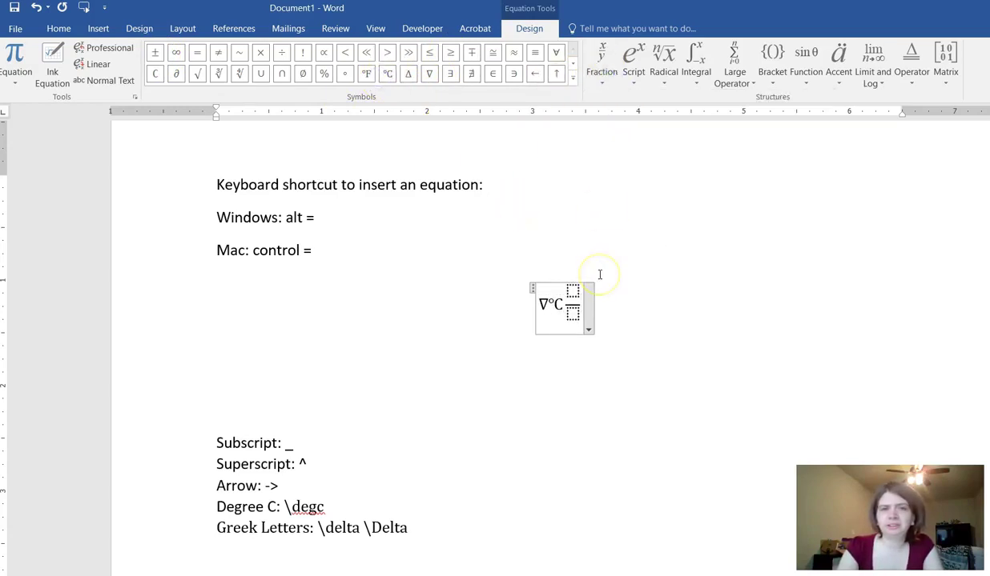
Undo the fraction, both symbols and the trial equation itself.
key("ctrl+z")
key("ctrl+z")
key("ctrl+z")
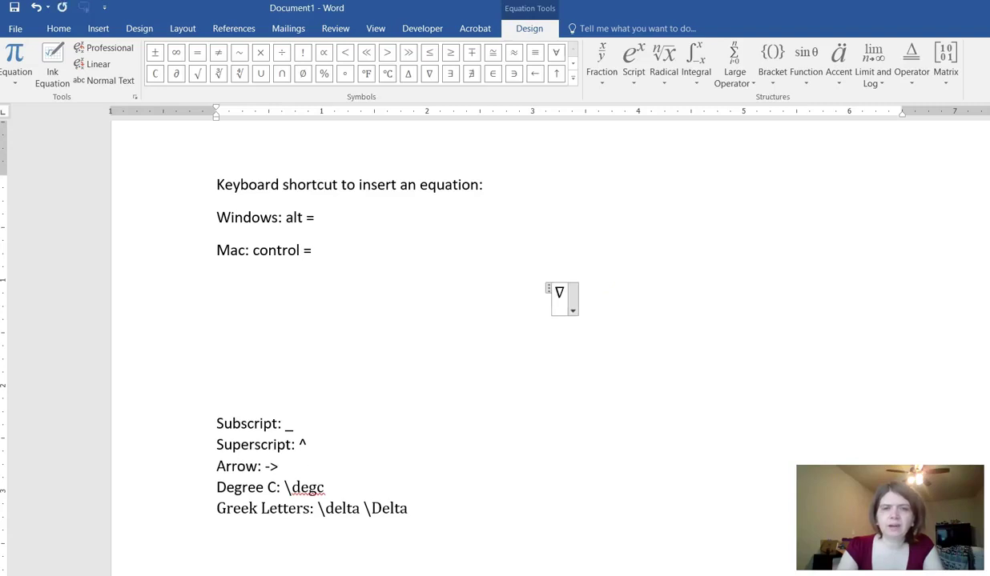
key("ctrl+z")
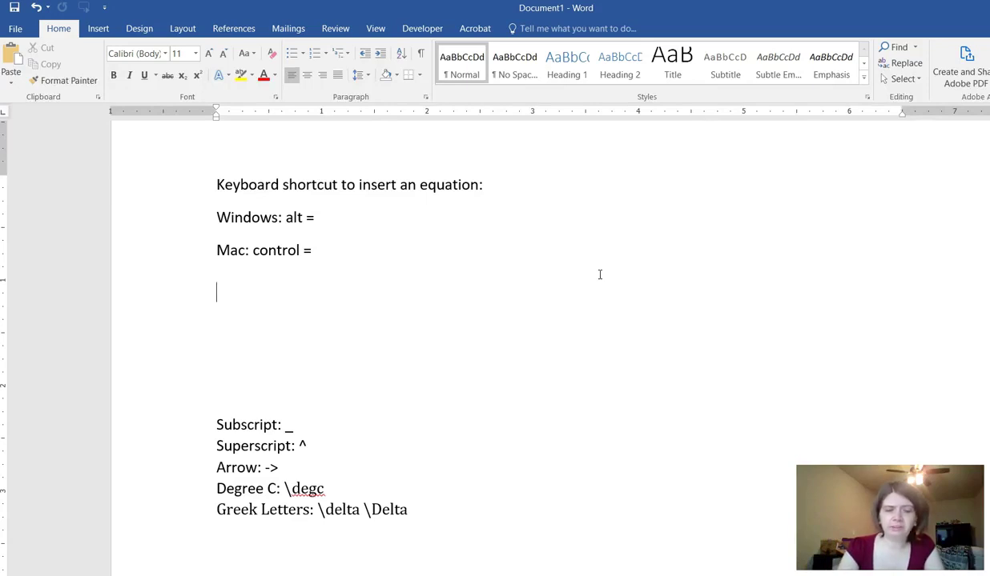
Insert a new equation on the blank line and enter CaCl₂(s), building the subscript with _2.
key("alt+equal")
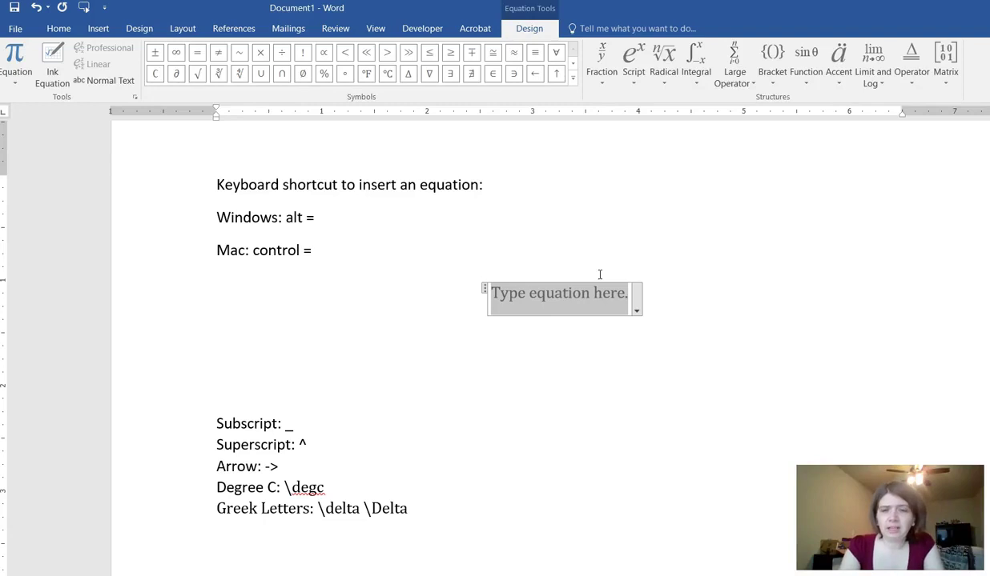
type("N")
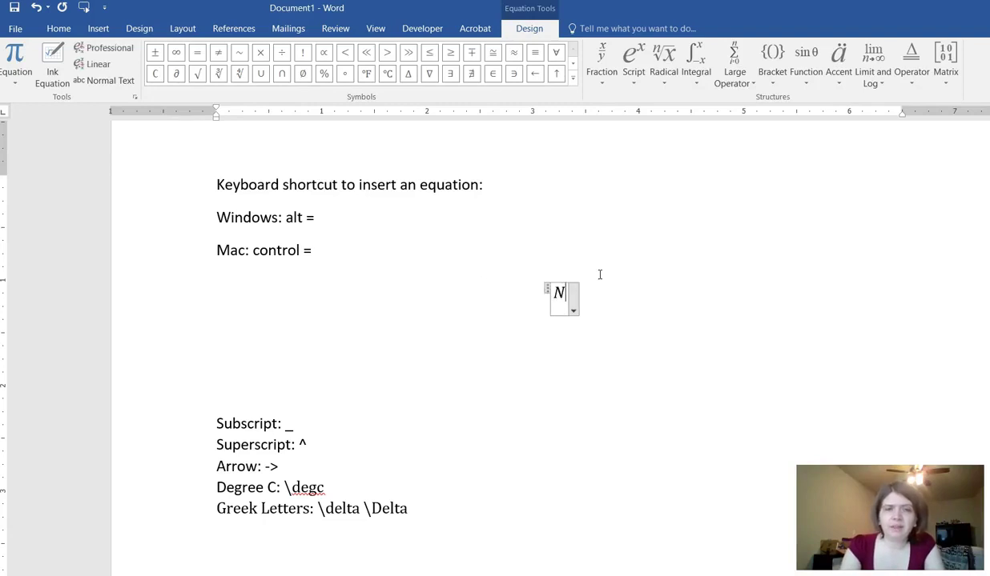
key("BackSpace")
type("Ca")
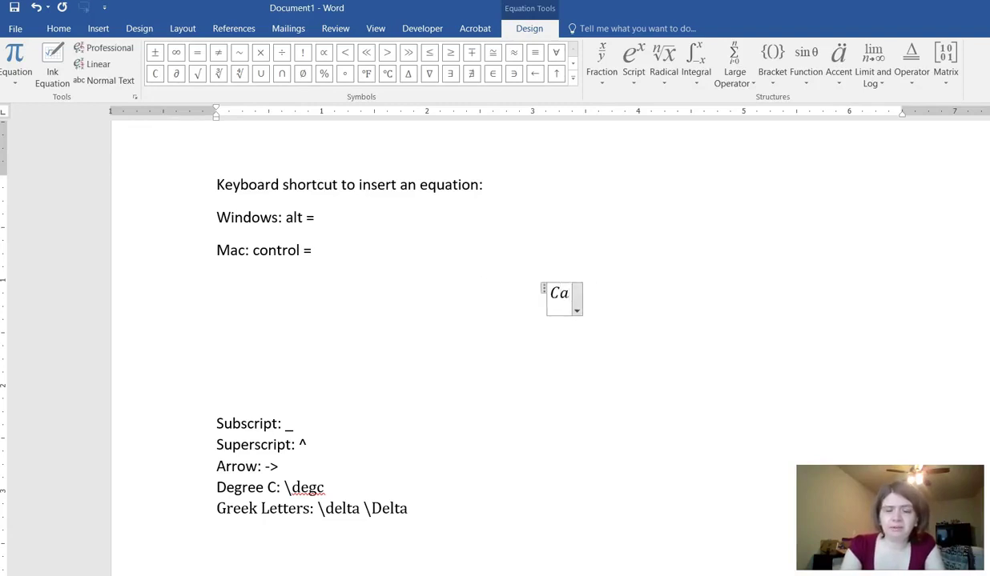
type("Cl_")
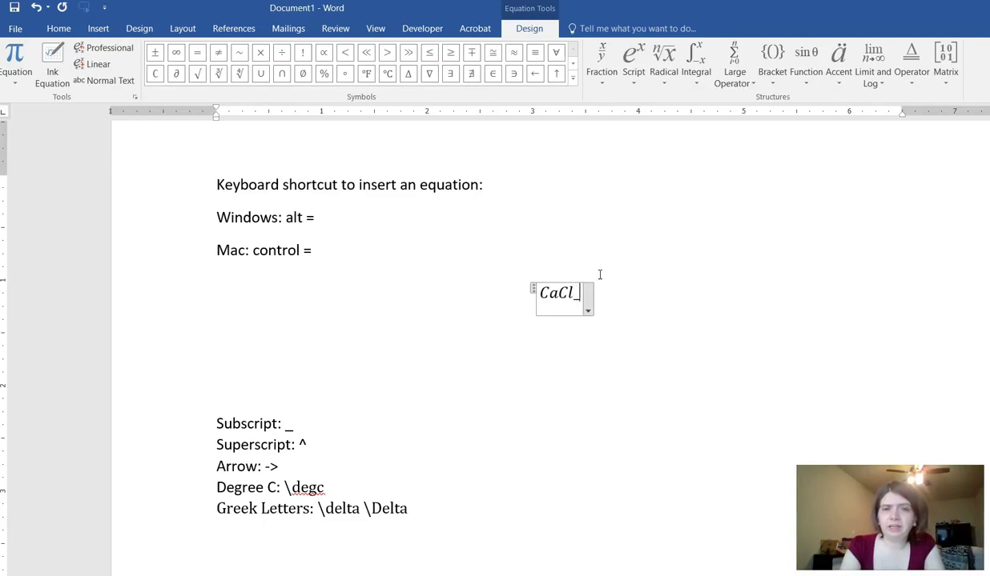
type("2")
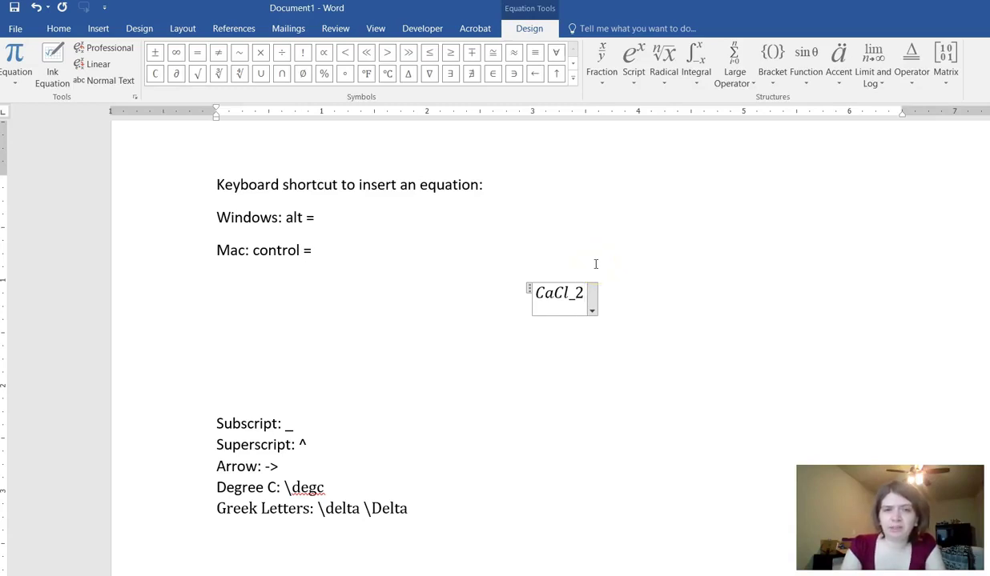
key("space")
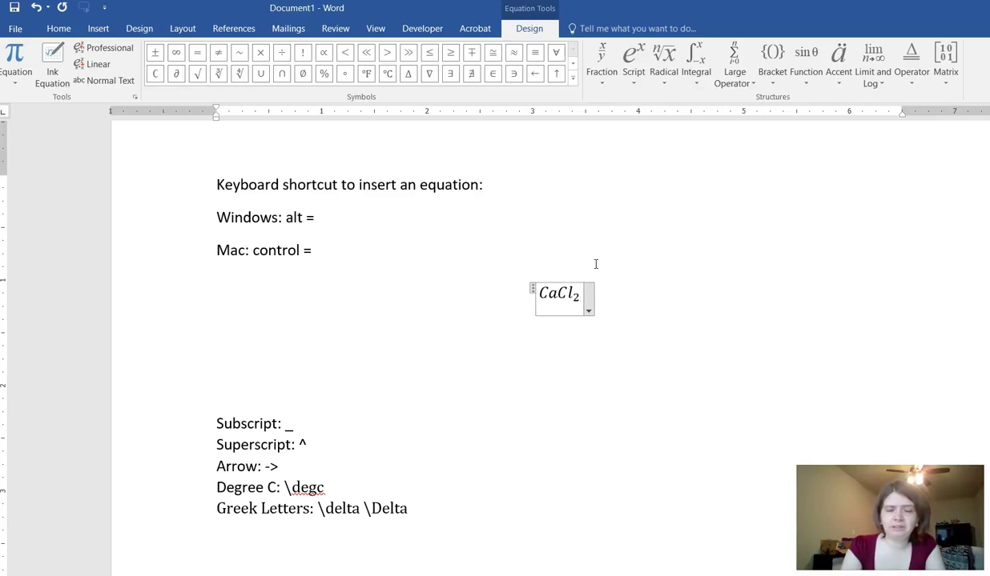
type("(")
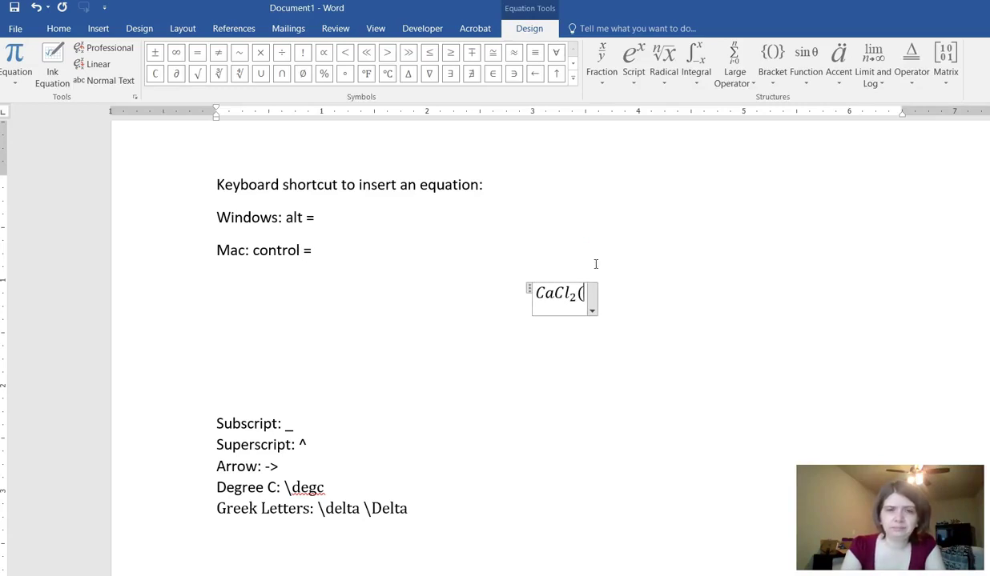
type("s)")
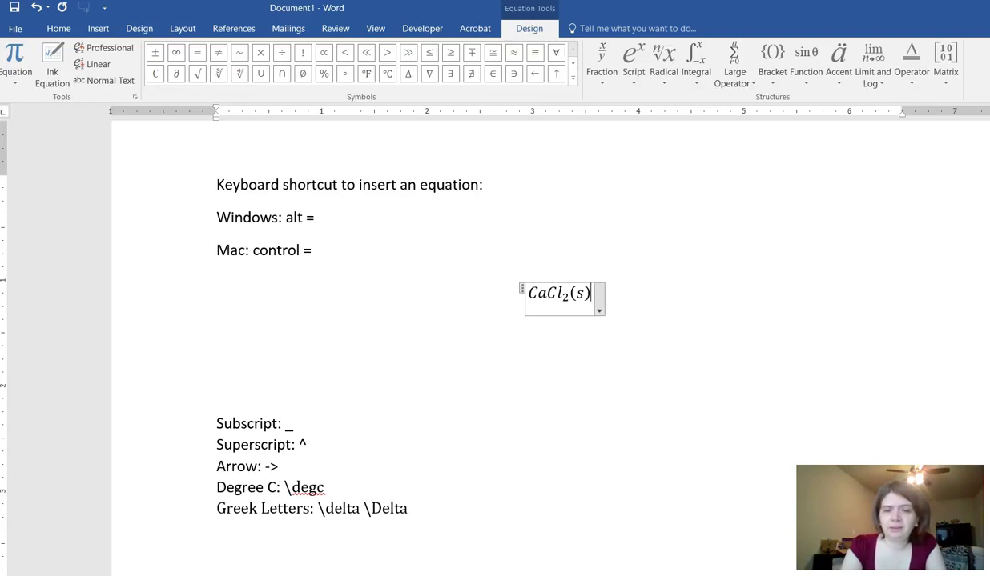
Try a reaction arrow after CaCl₂(s) using the characters ->, and remove it again.
type("-")
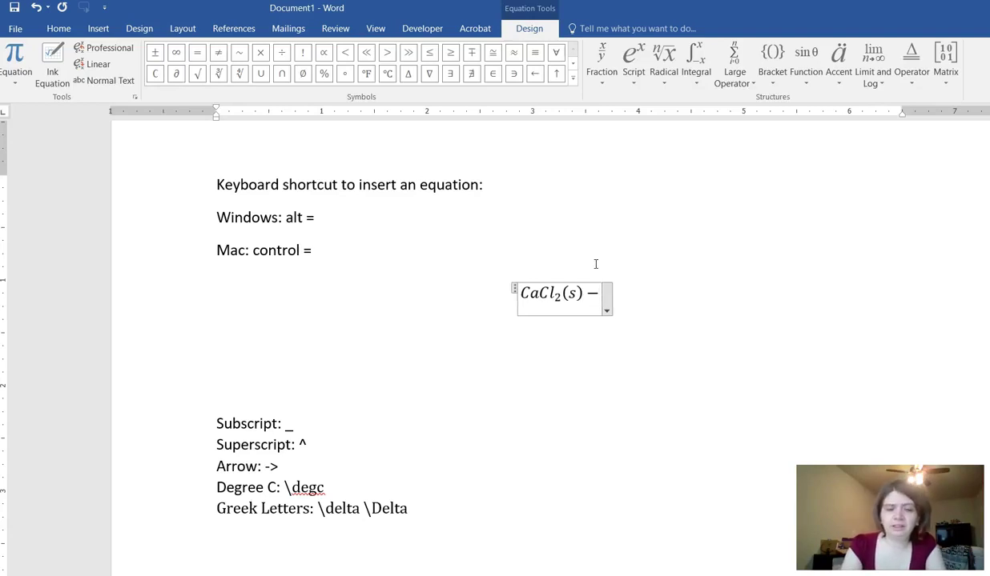
type(">")
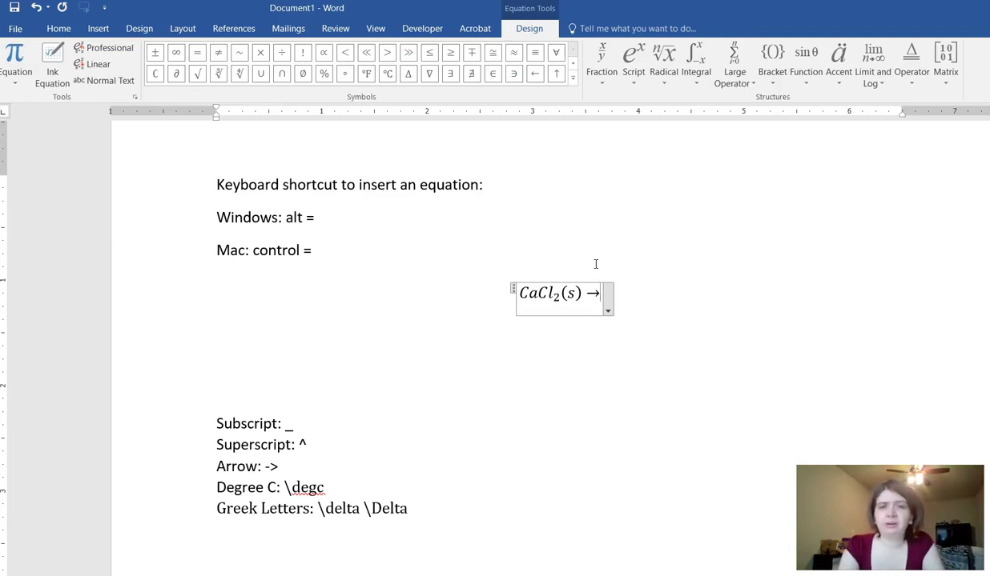
key("ctrl+z")
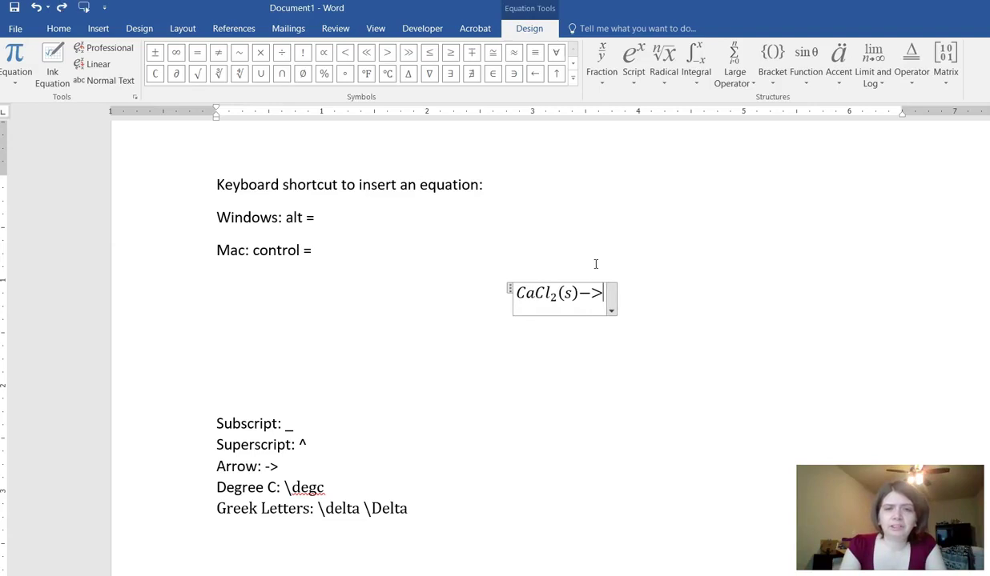
key("BackSpace")
key("BackSpace")
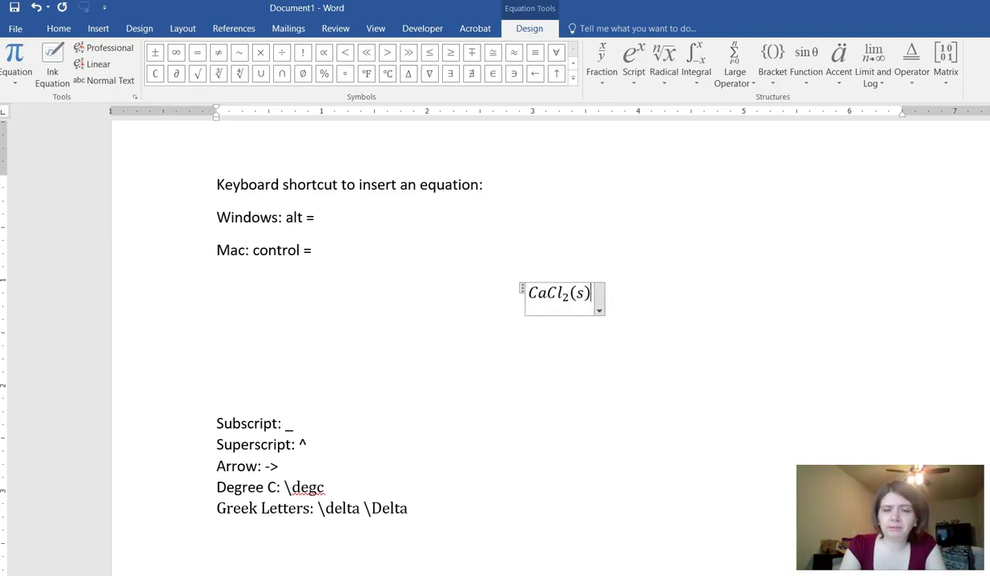
Continue the equation after CaCl₂(s) with a -> reaction arrow and Ca²⁺(aq), keeping both 2 and + in the superscript.
type("->")
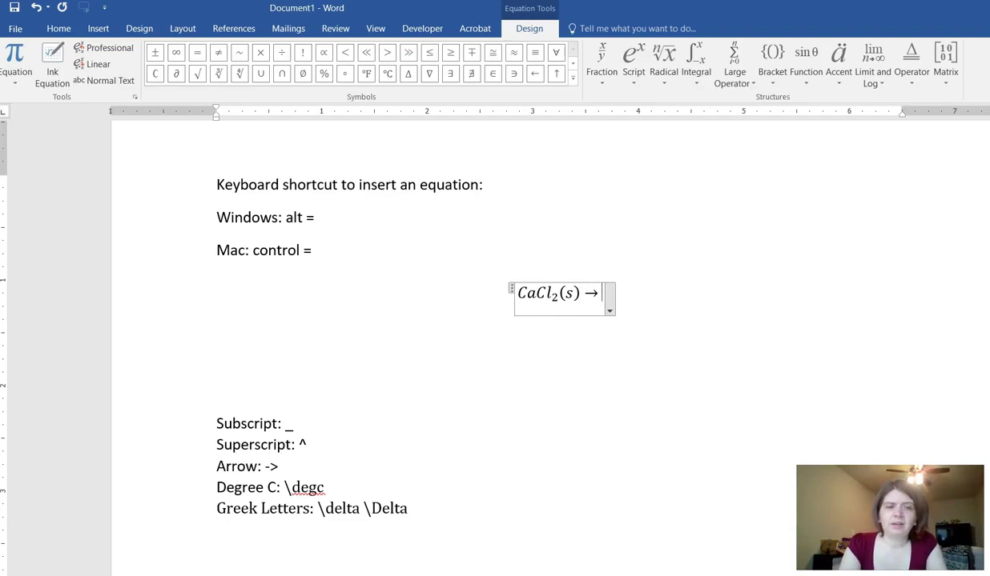
type("Ca")
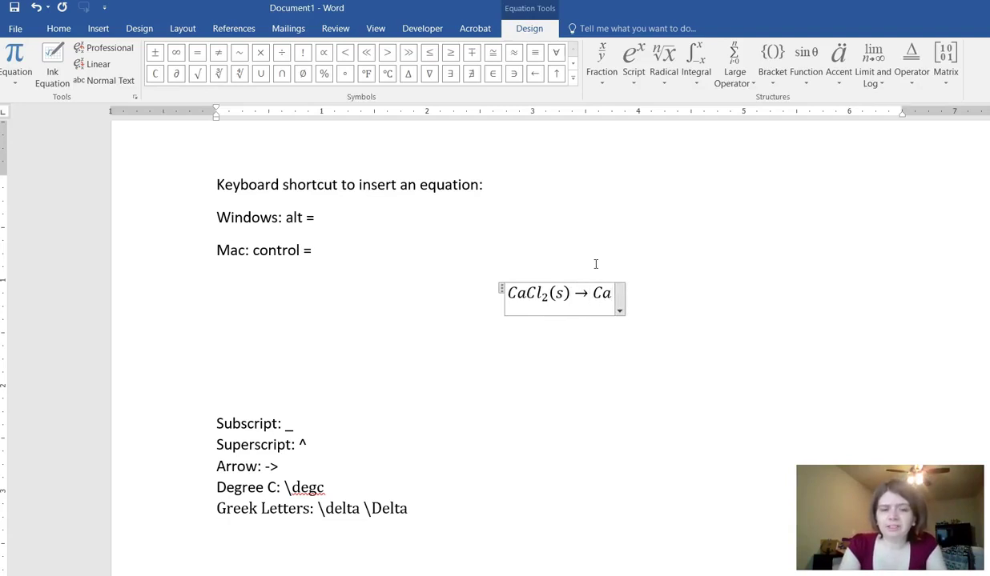
type("^")
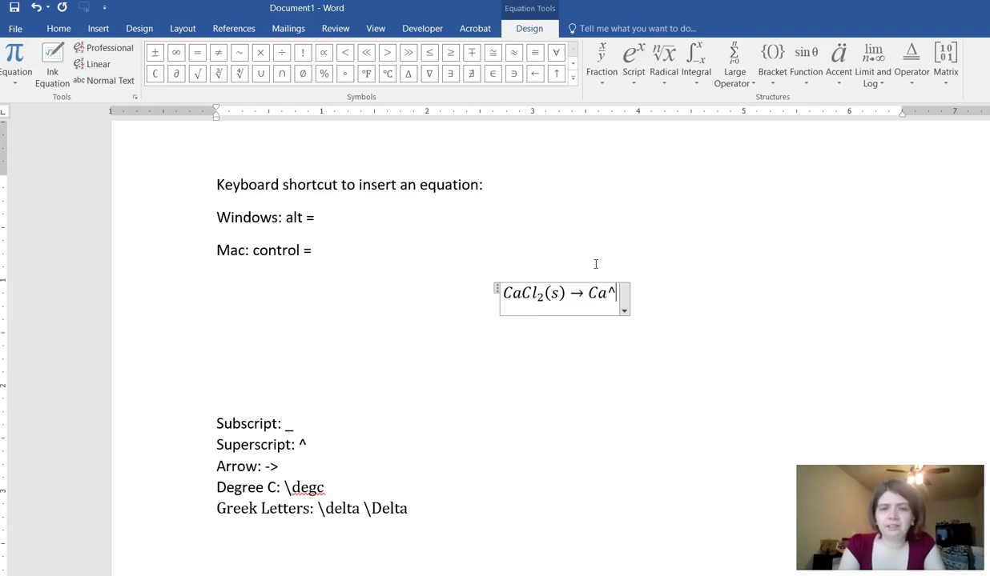
type("2+")
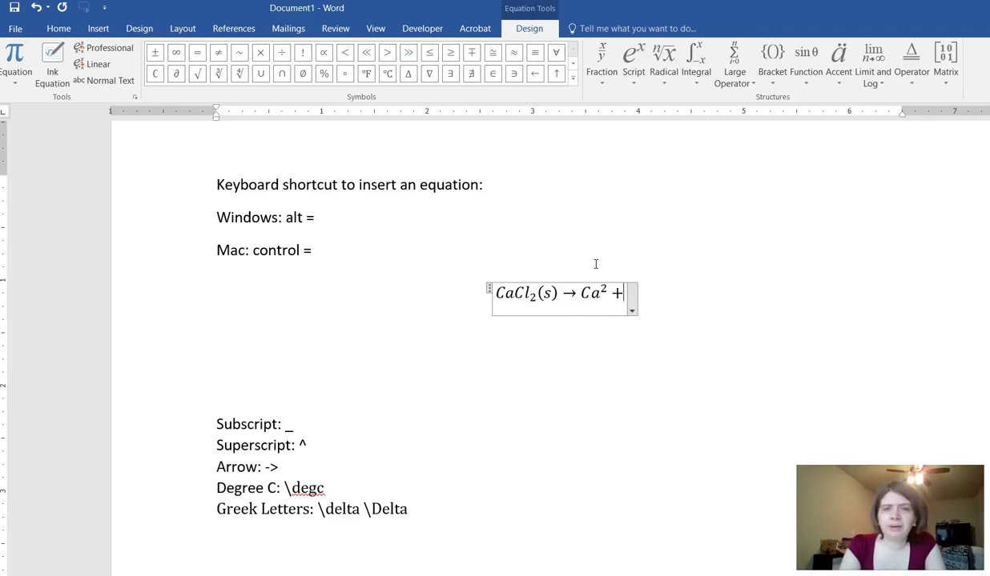
key("BackSpace")
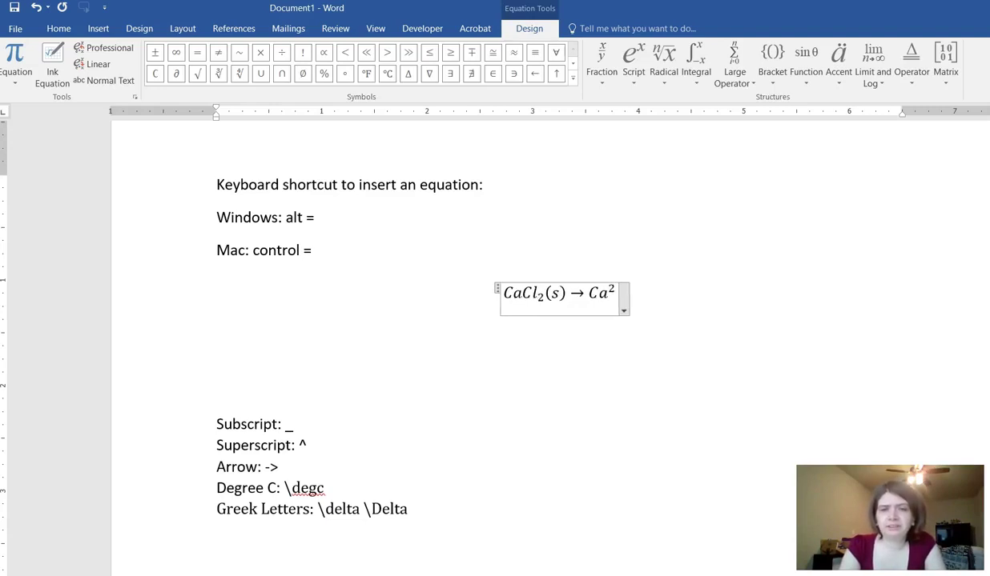
key("BackSpace")
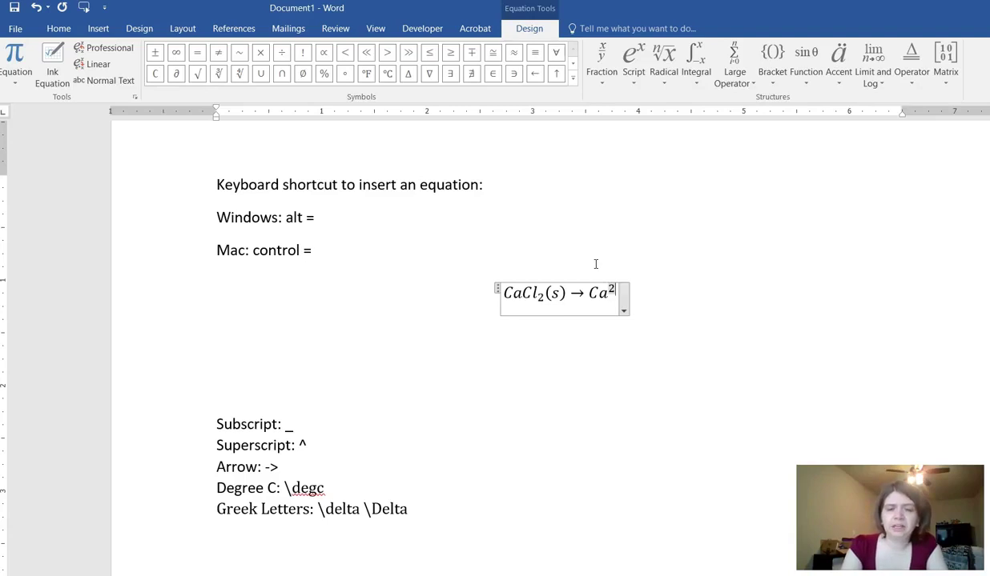
type("+")
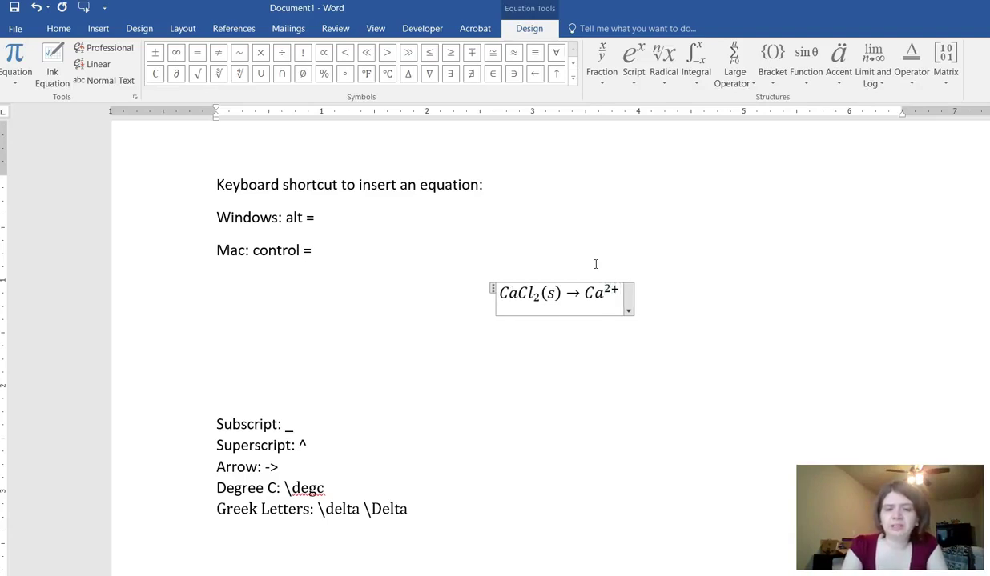
key("Right")
type("(aq) ")
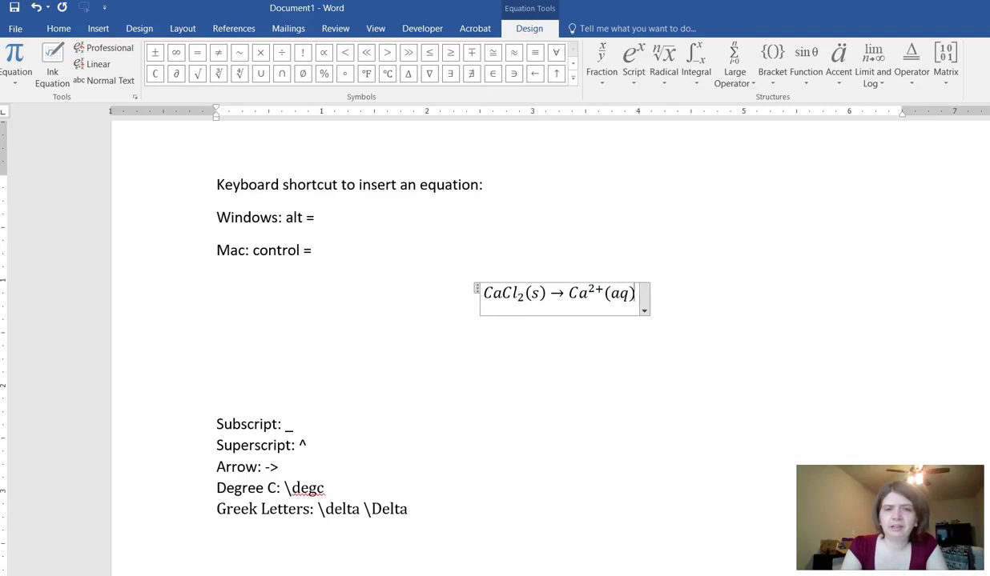
Append + 2Cl⁻(aq) as the second product, building the superscript minus with ^-.
type("+ ")
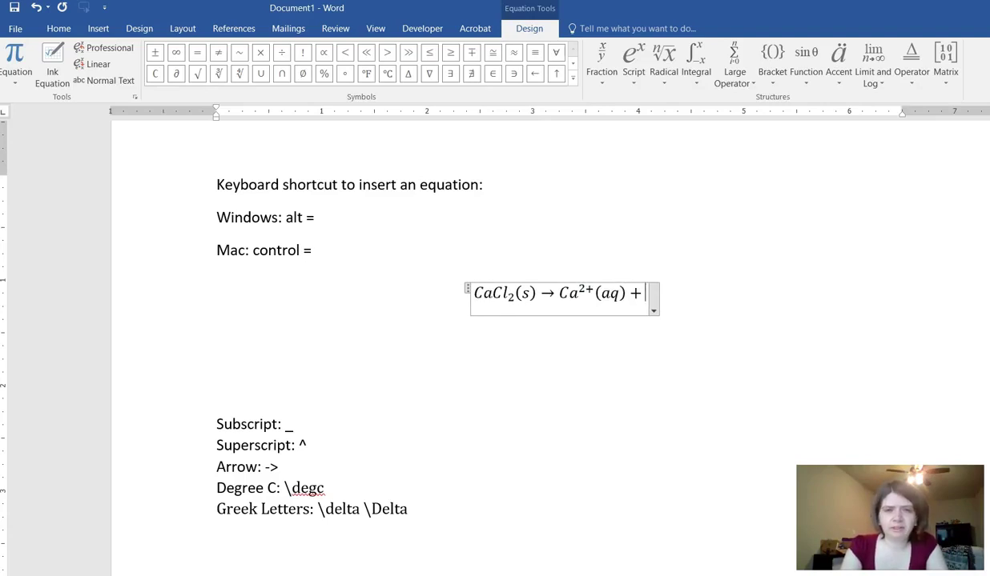
type("C")
key("BackSpace")
type("2Cl^")
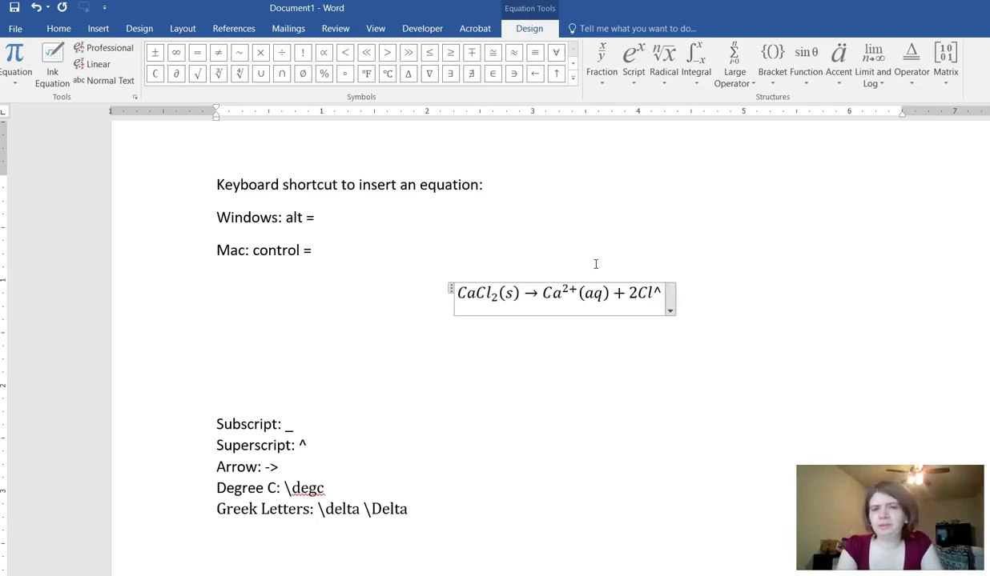
type("-")
key("space")
type("(aq)")
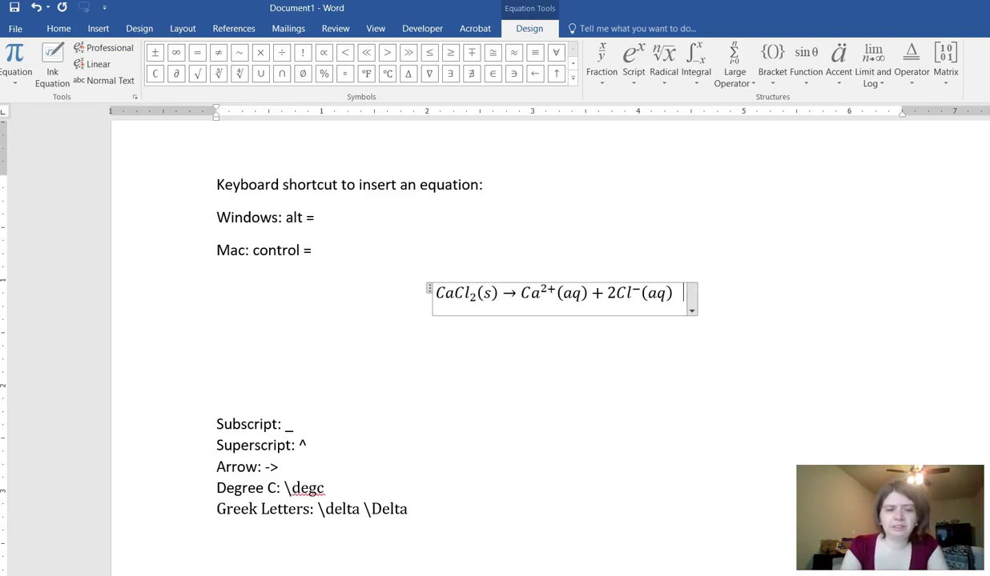
Number the equation by appending #(1) to its end, producing a right-aligned (1).
type(" #(")
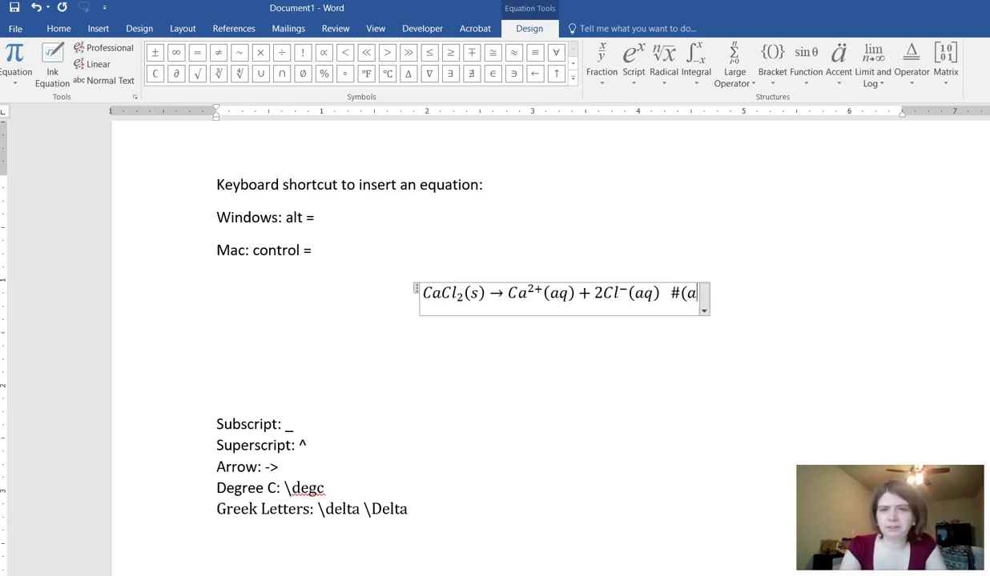
type("1)")
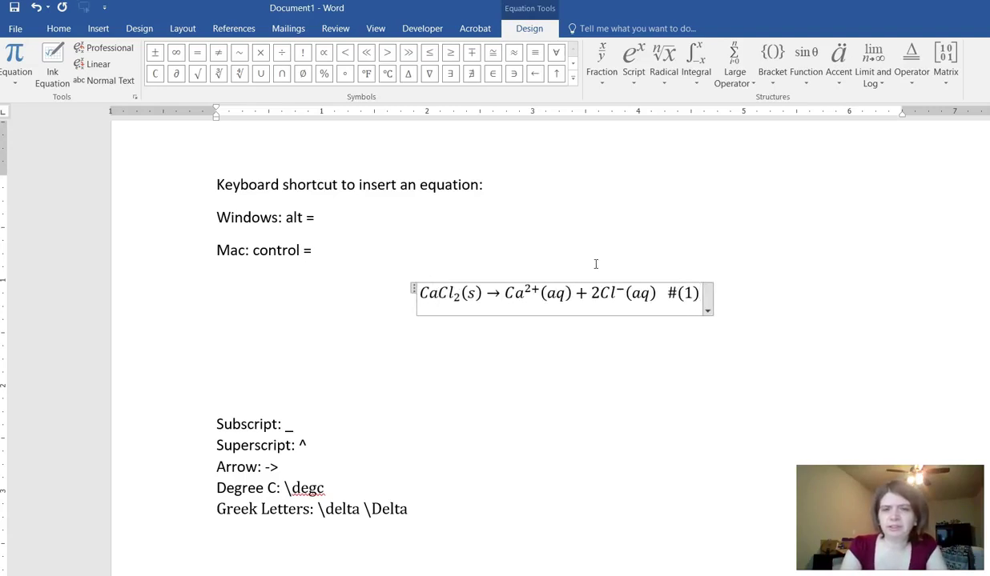
key("Return")
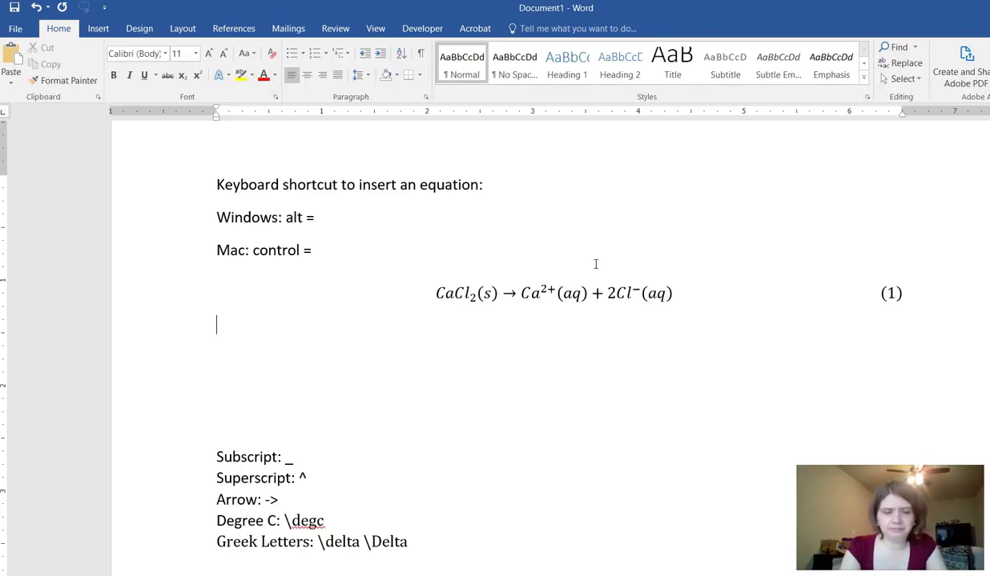
Insert a new equation below equation (1), enter Δ and δ with \Delta and \delta, and remove the δ again.
key("alt+equal")
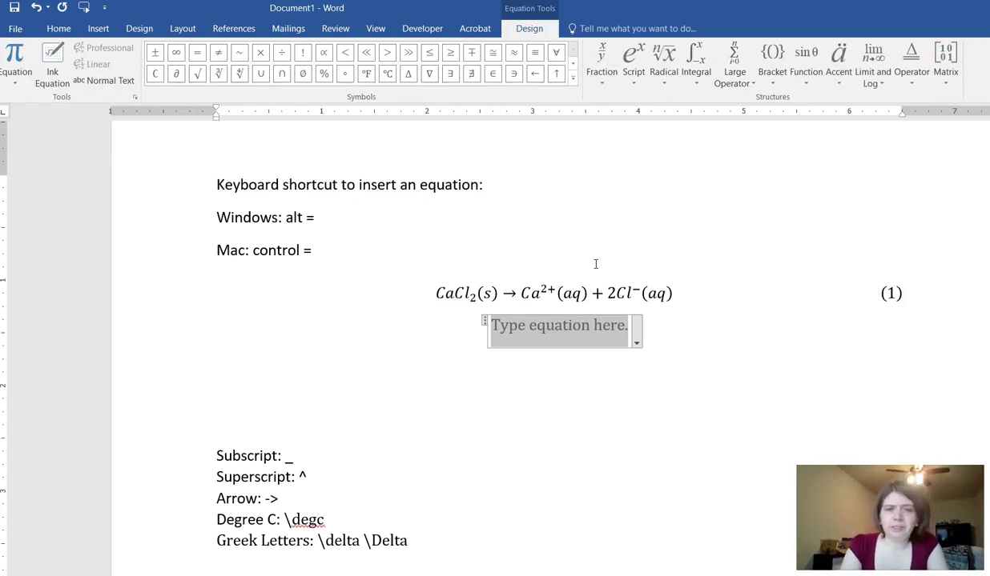
type("\\")
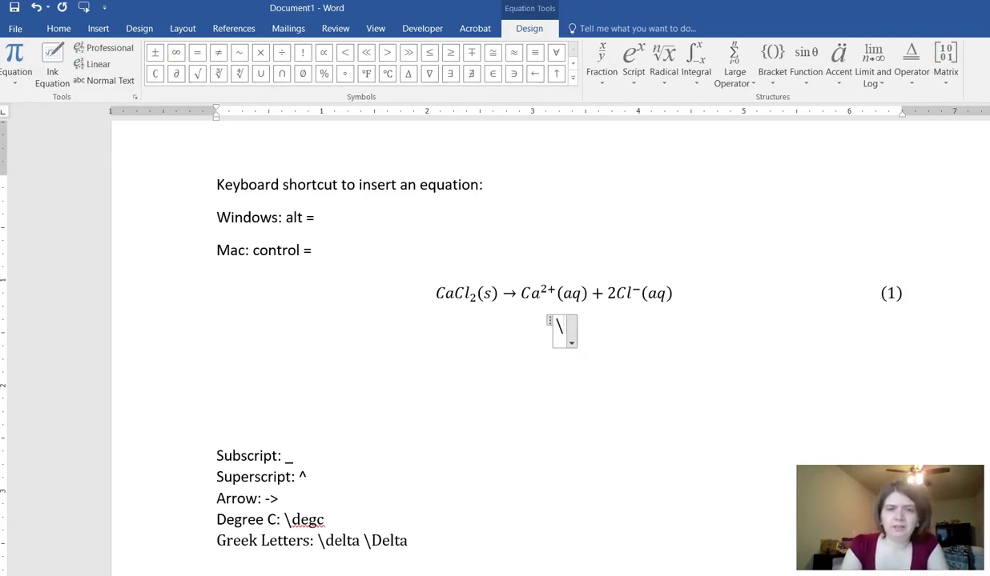
type("Del")
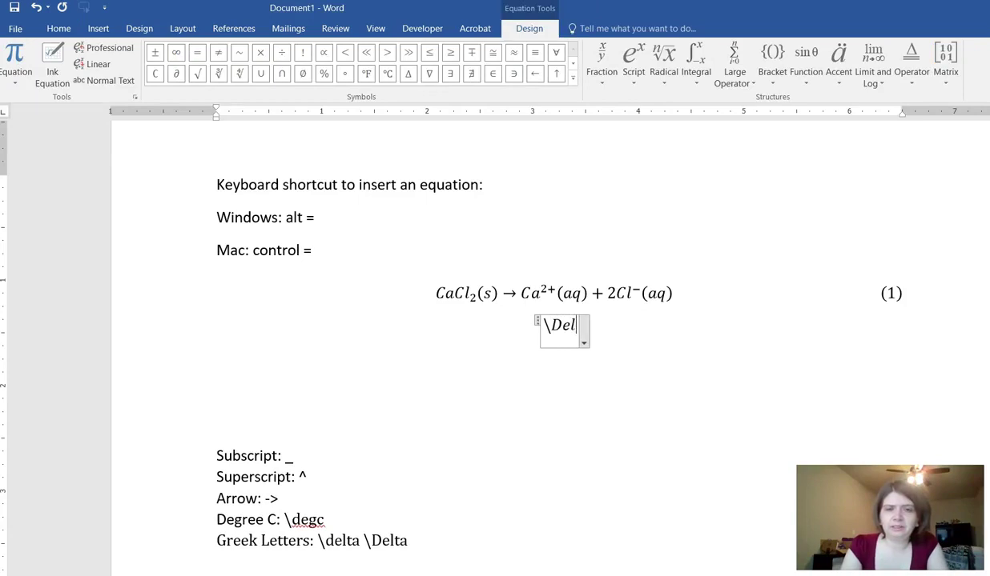
type("ta")
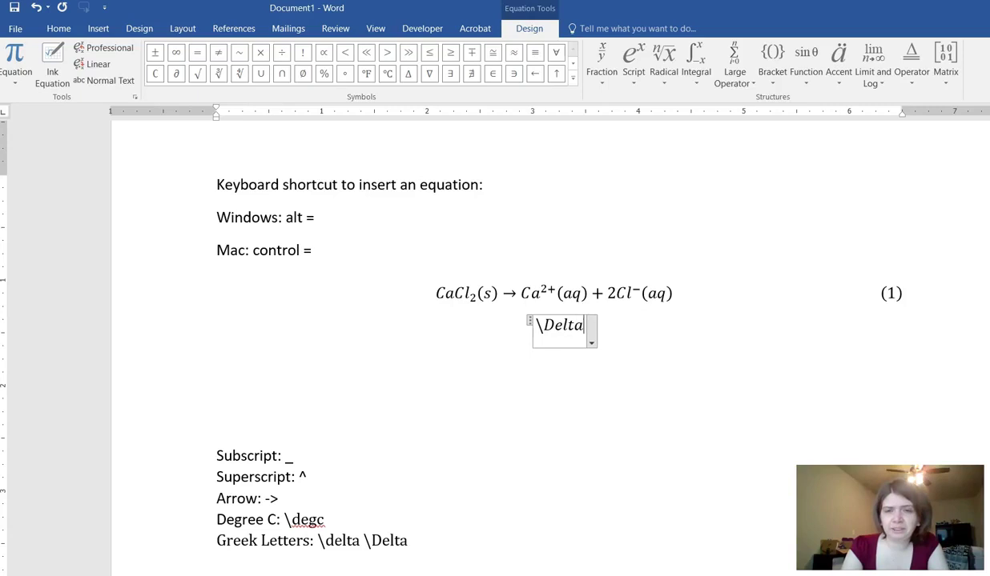
type(" \\")
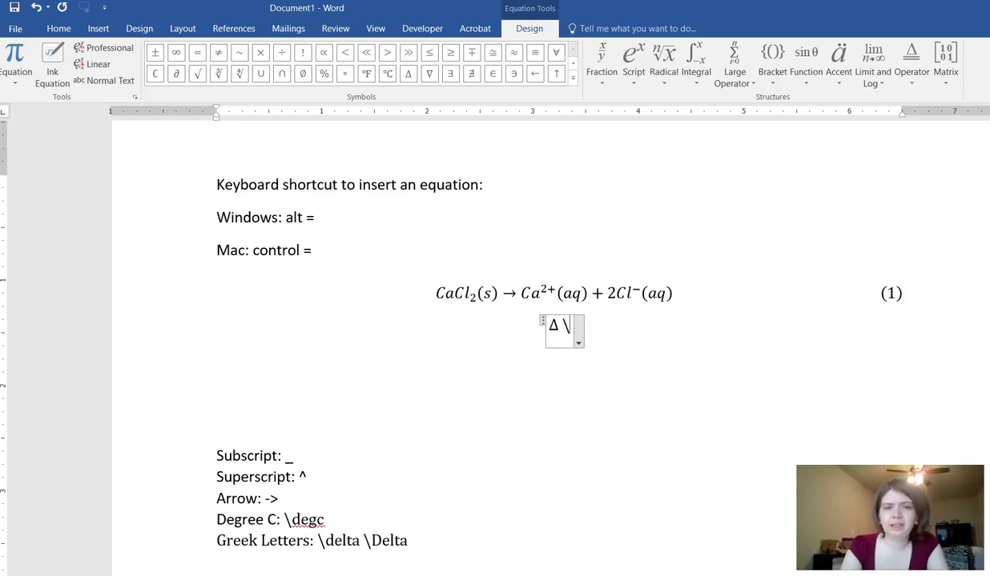
type("delta")
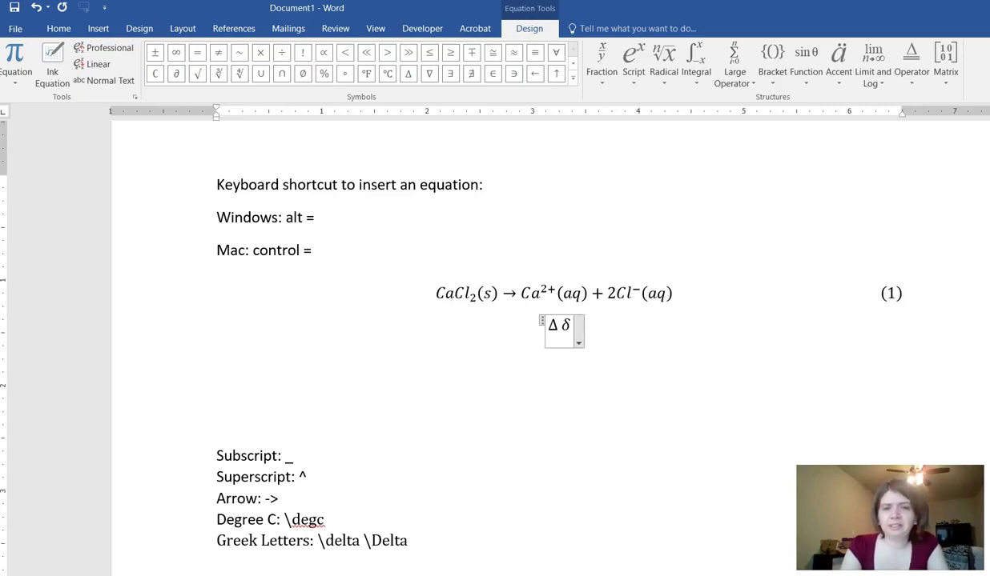
key("BackSpace")
key("BackSpace")
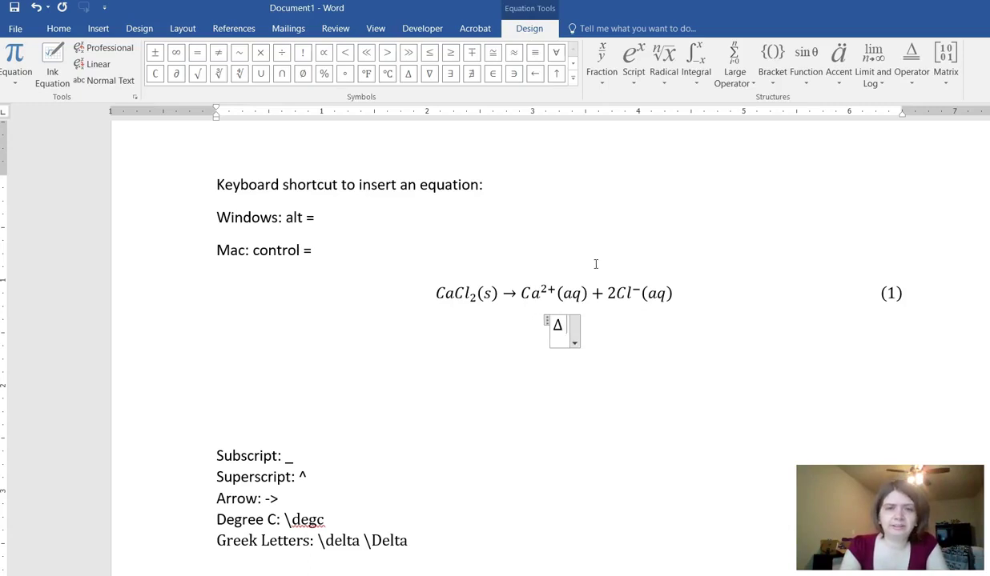
Try adding H with a superscript degree symbol from ^\deg after the Δ, and undo it.
type("H^")
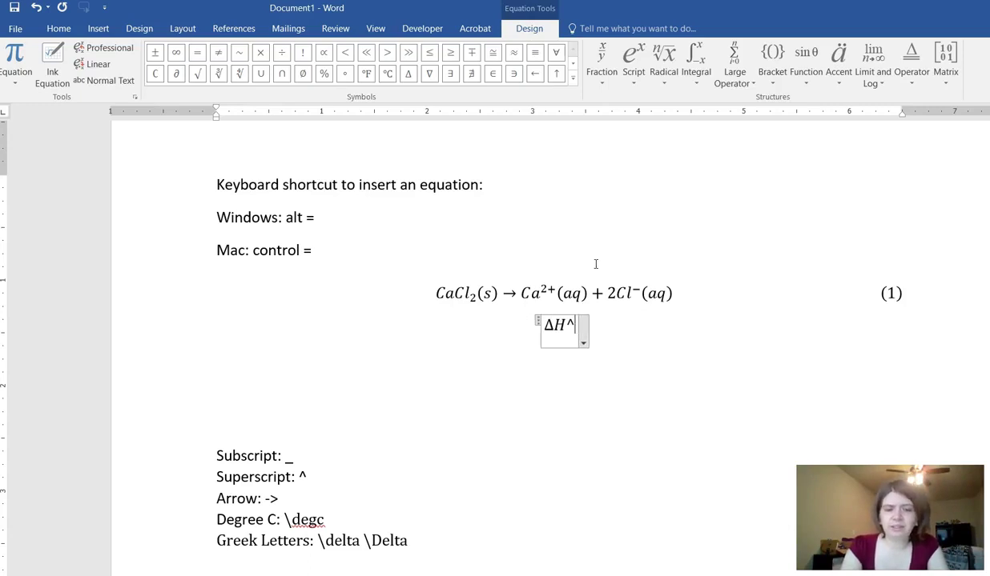
type("\\deg")
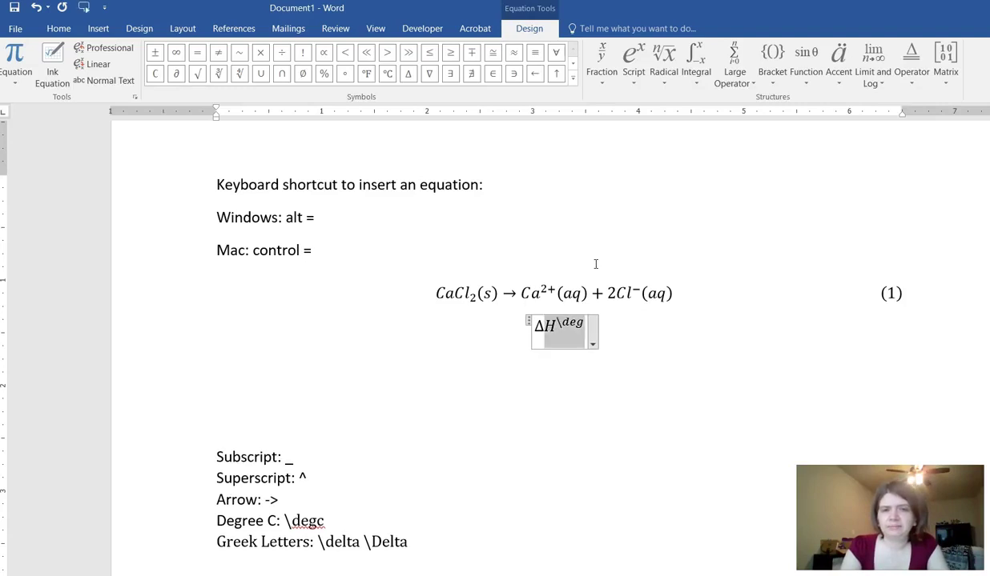
key("ctrl+z")
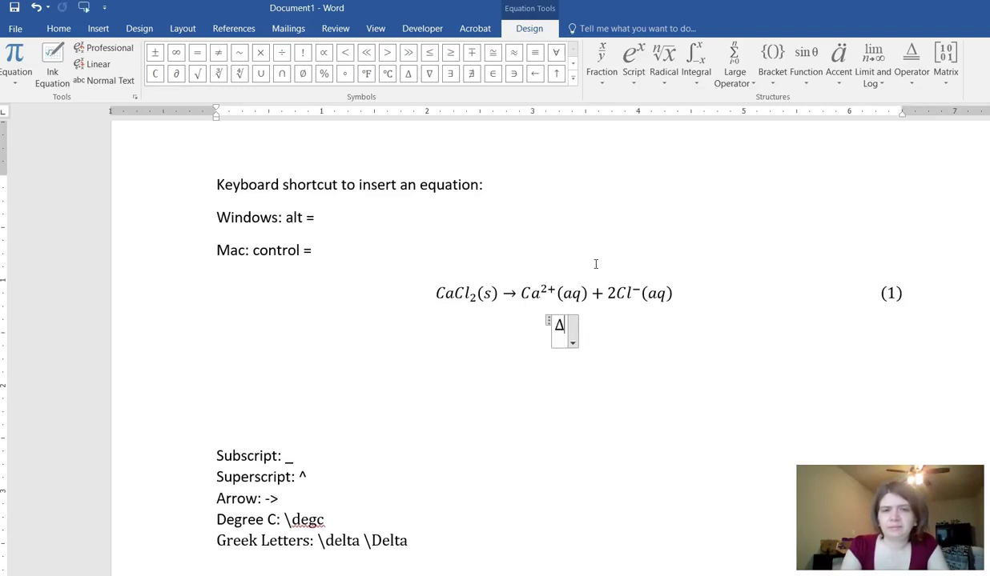
Try H with a superscript o after the Δ, and undo back to an empty equation placeholder.
type("H^")
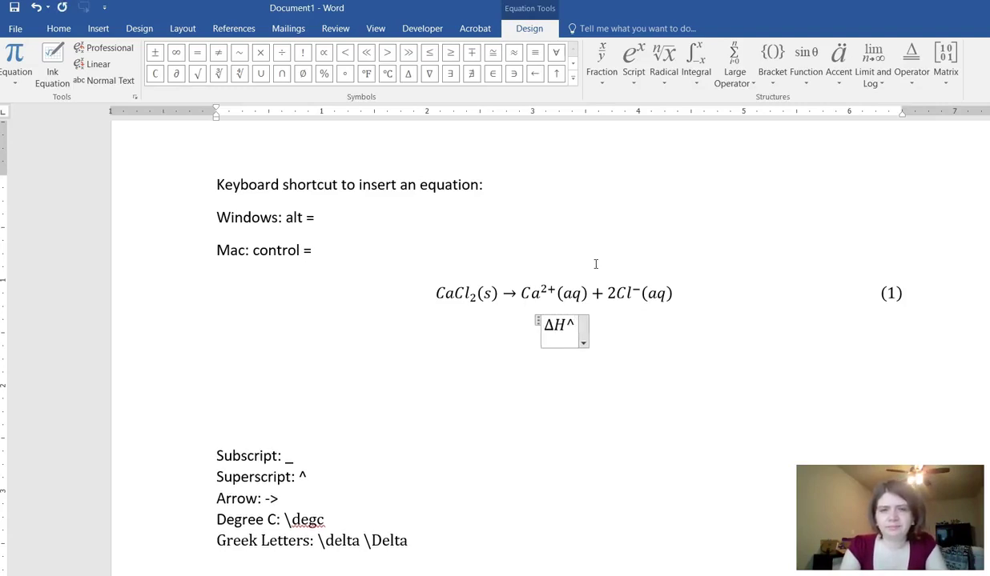
type("°")
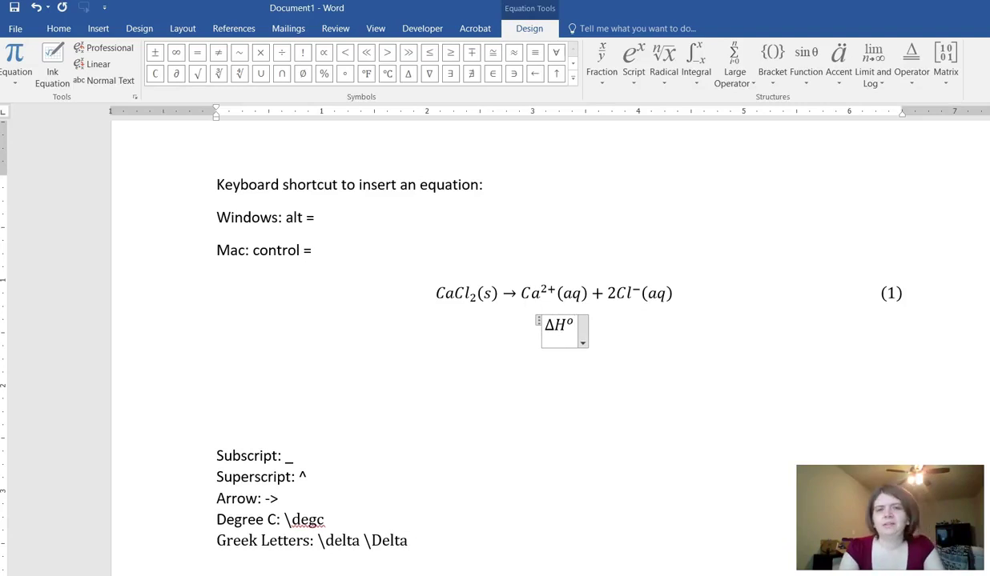
key("ctrl+z")
key("ctrl+z")
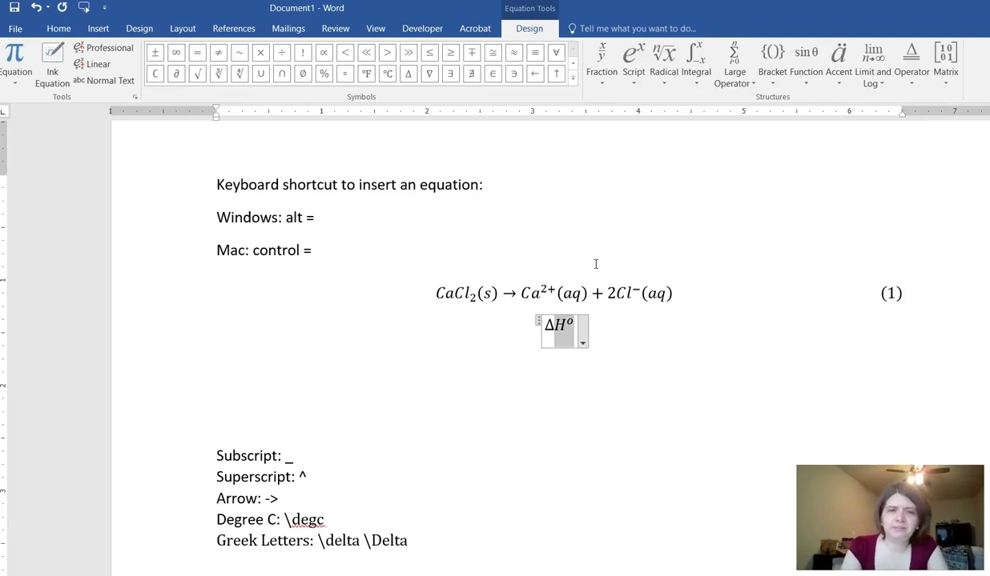
key("ctrl+z")
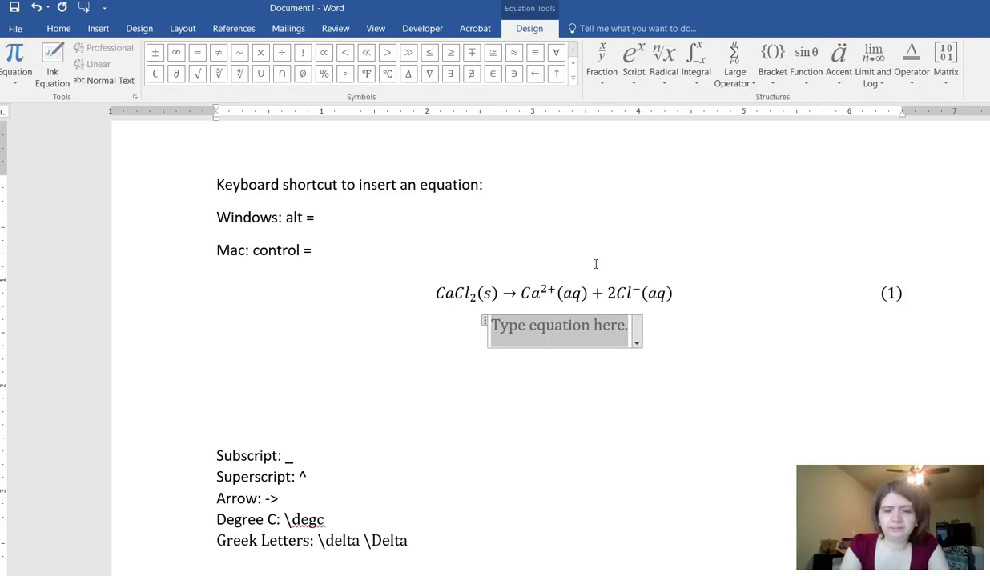
Build a stacked fraction of 1 mol over 31.999 g from the linear form (1 mol)/(31.999 g).
type("(")
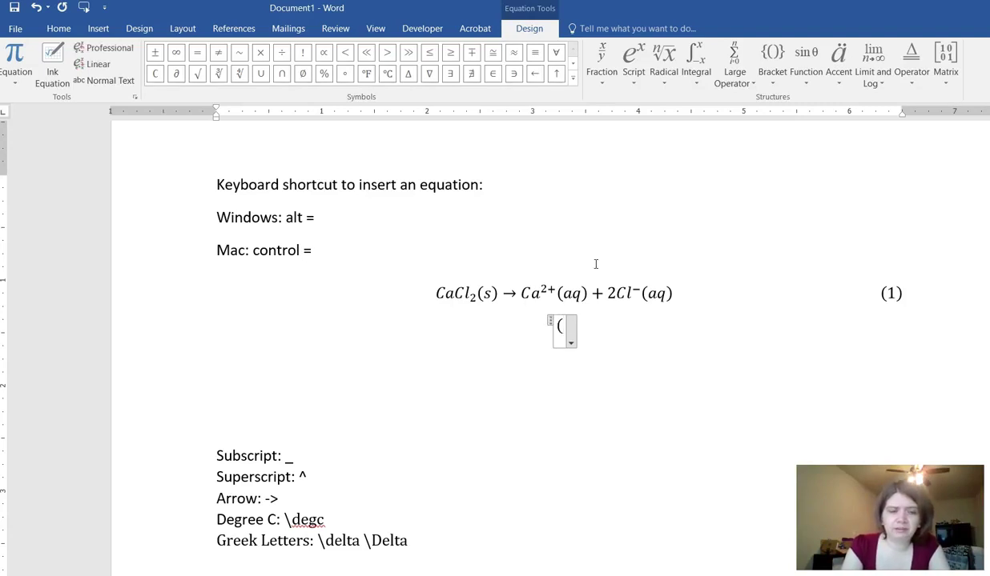
type("1 mo")
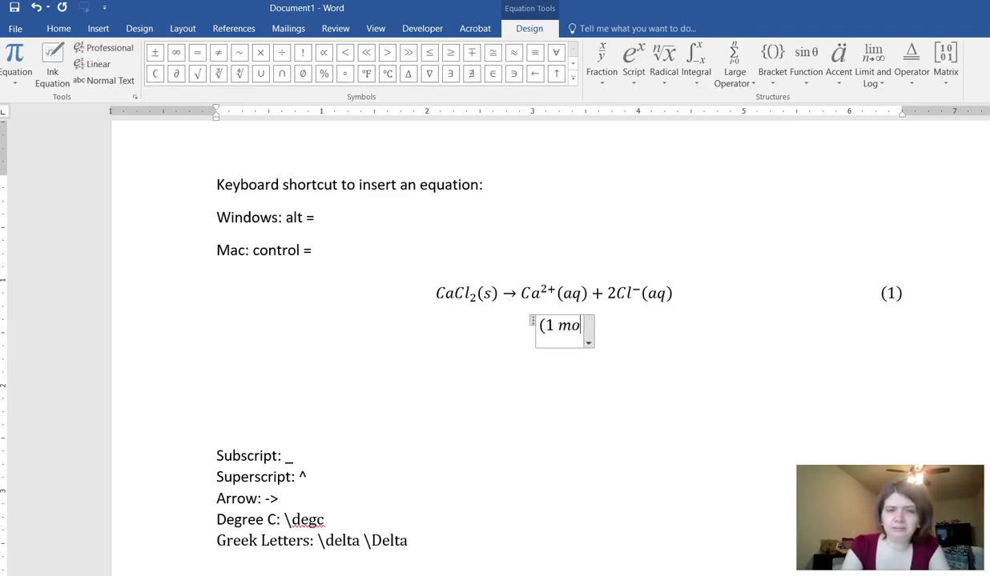
type("l)")
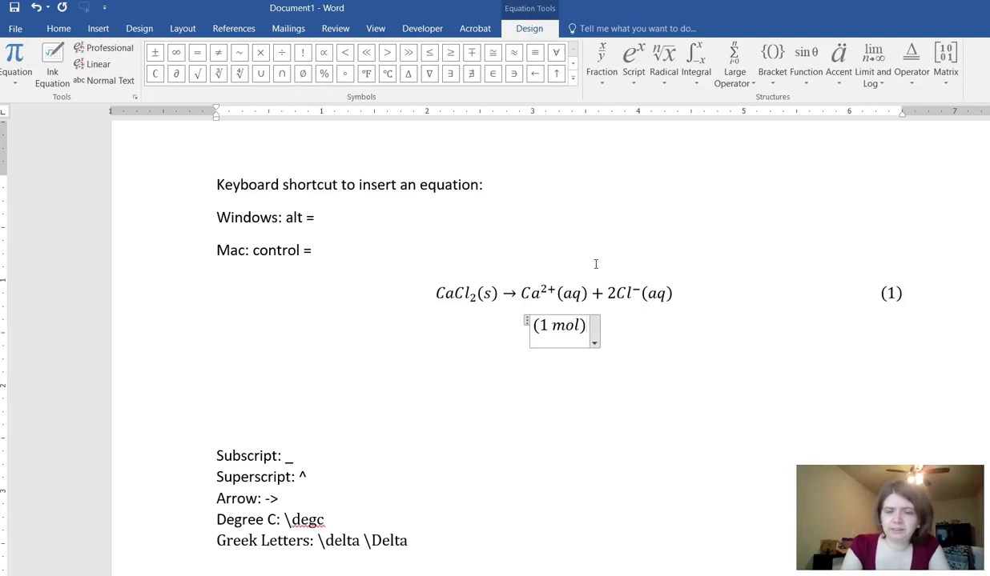
type("/(")
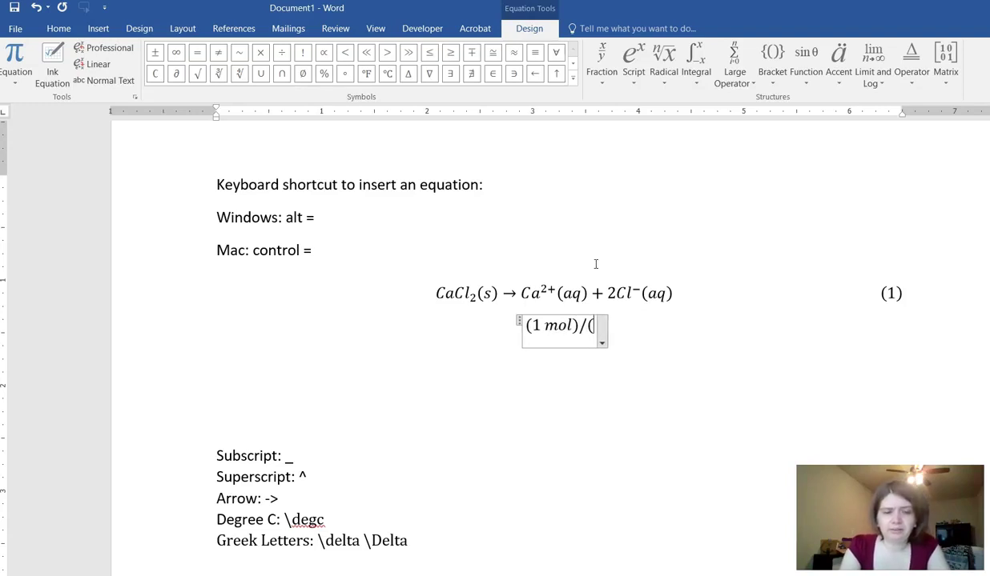
type("31.")
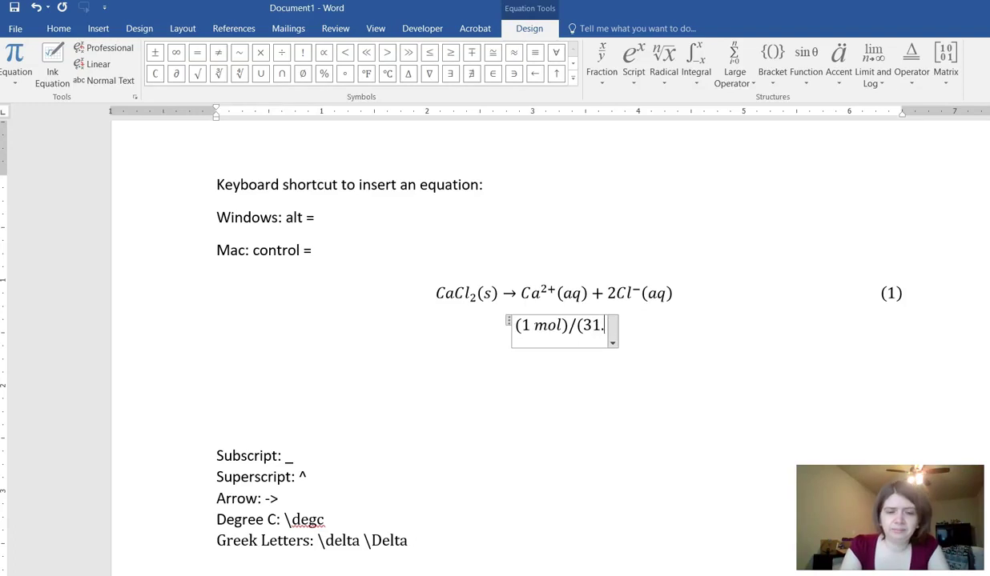
type("999 g")
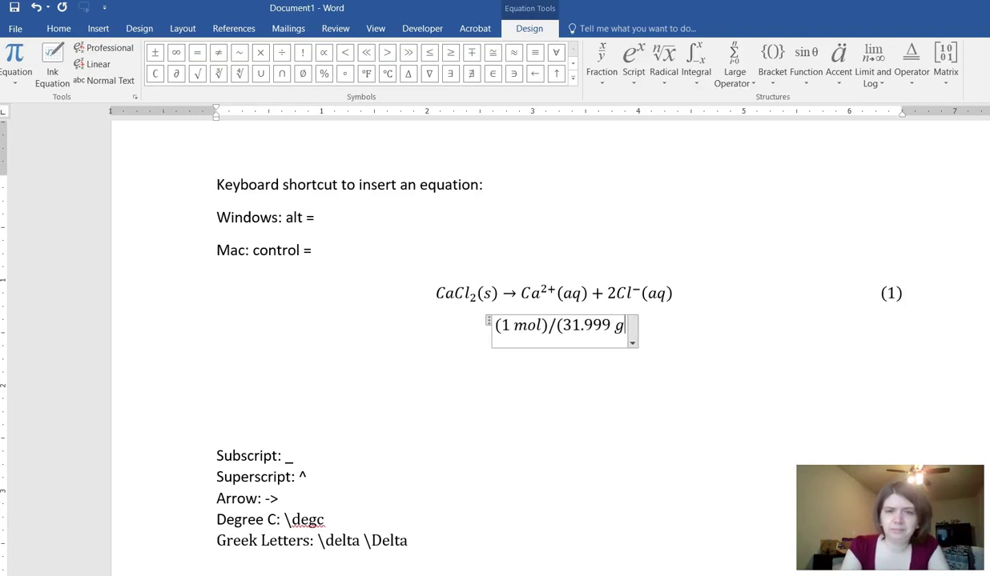
type(")")
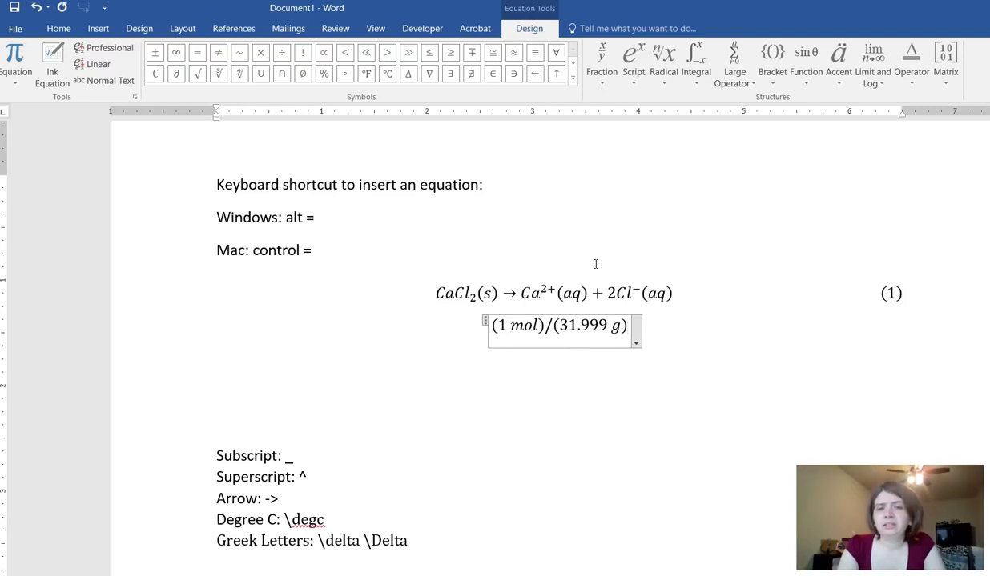
key("space")
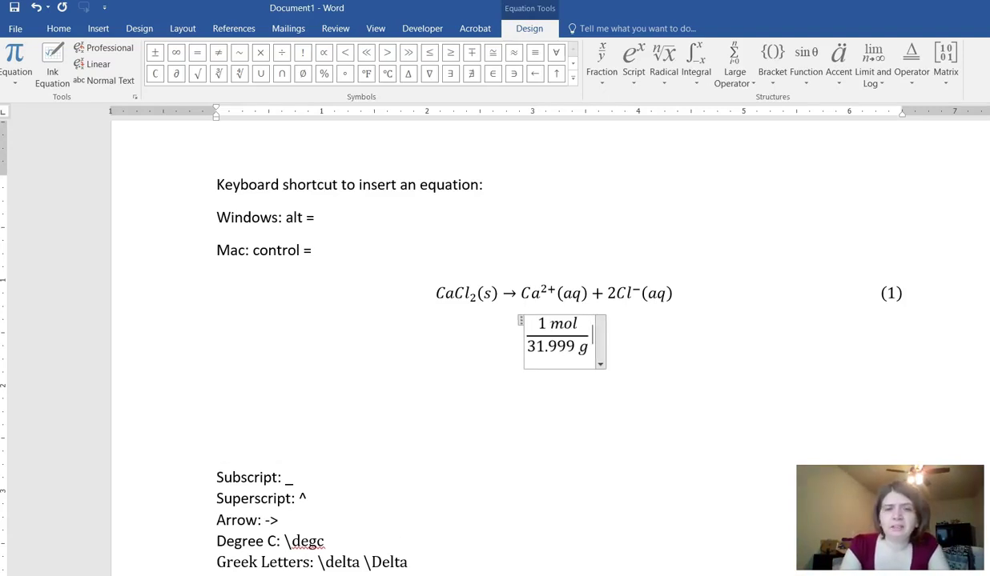
Append a multiplication sign with \times and a centred dot with \cdot after the fraction, and leave the equation.
type("\\")
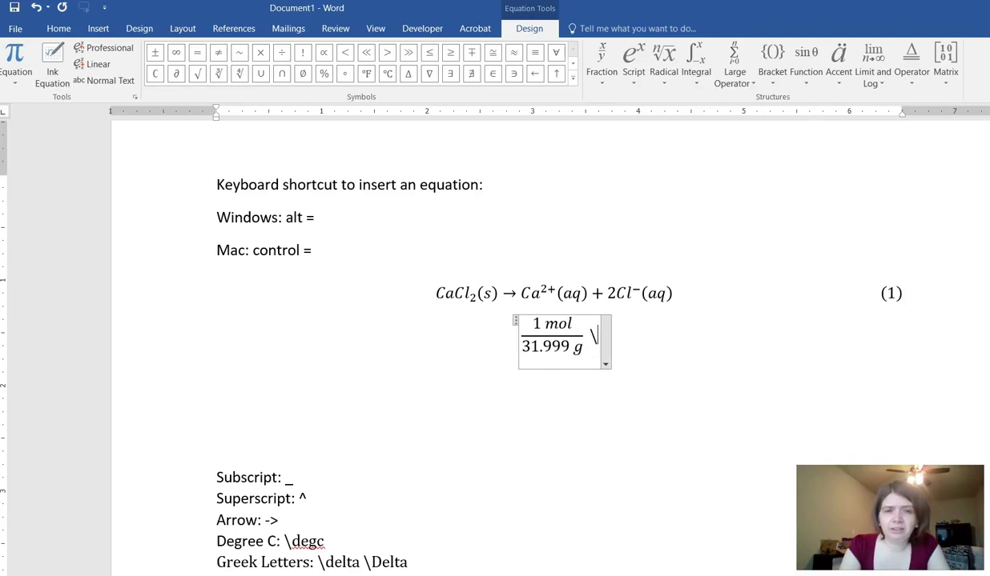
type("times")
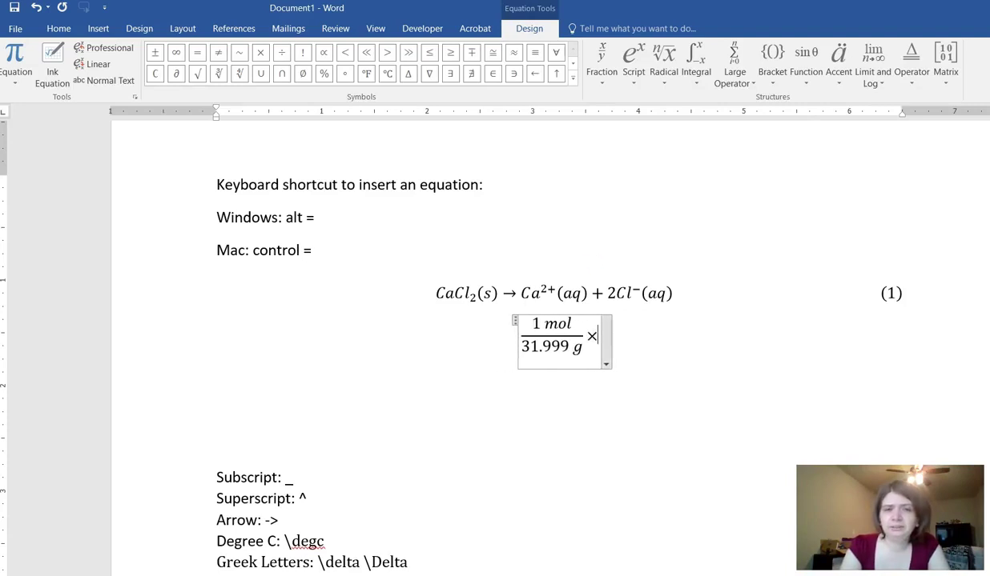
type(" \\")
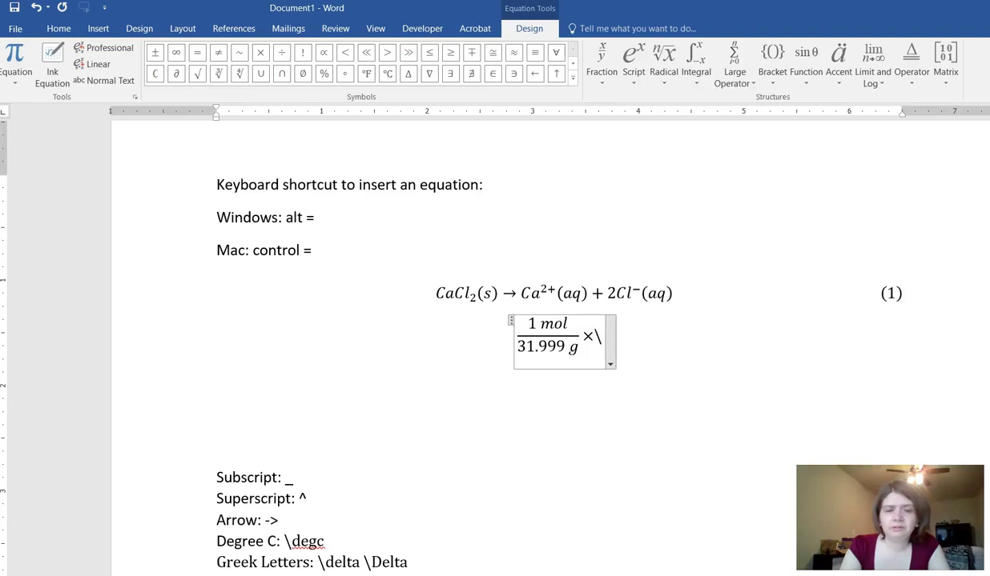
type("cdot")
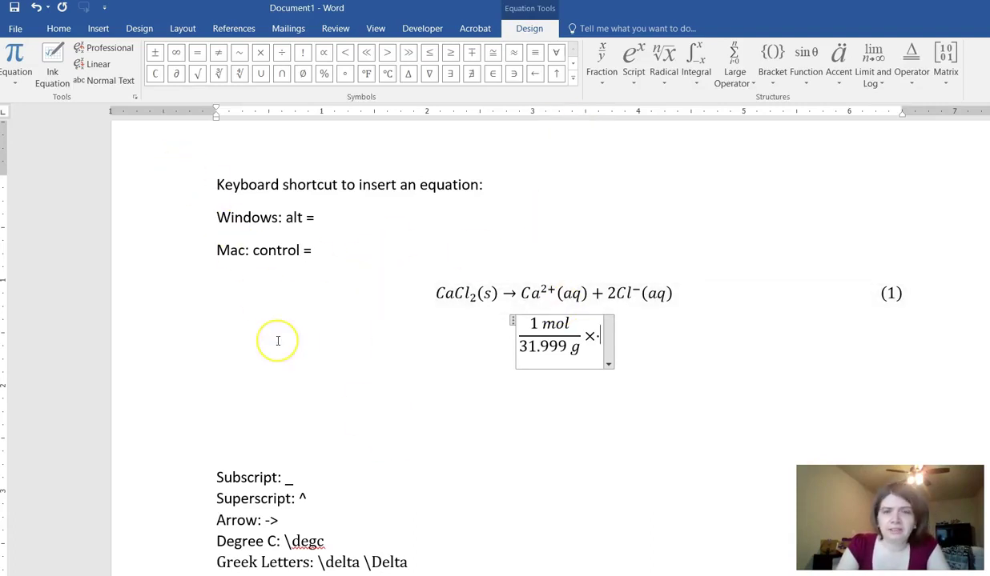
scroll(276, 340, "down", 3)
scroll(276, 340, "up", 3)
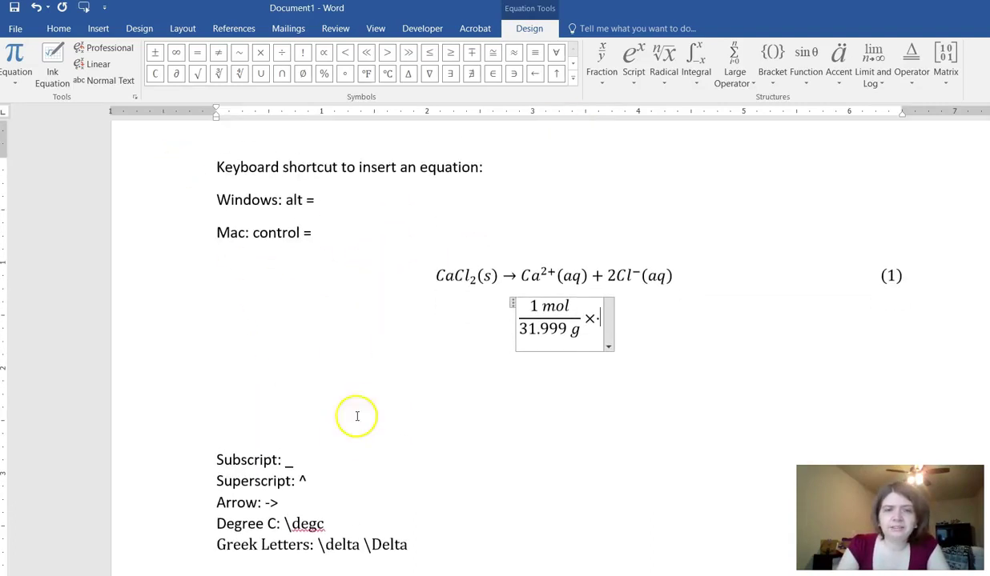
left_click(429, 448)
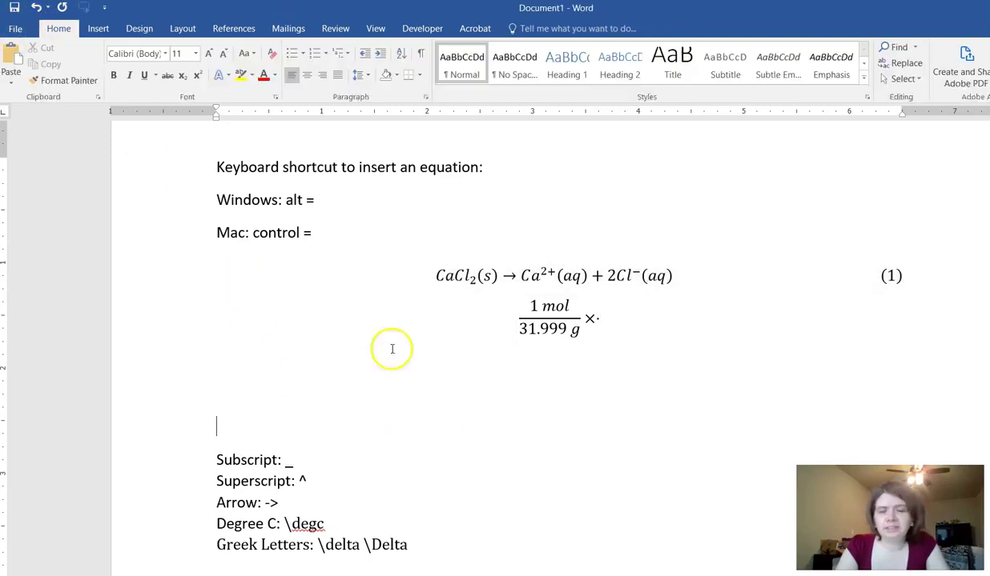
Bring up the Math AutoCorrect replacement list in the AutoCorrect options to view the available symbol codes.
left_click(15, 29)
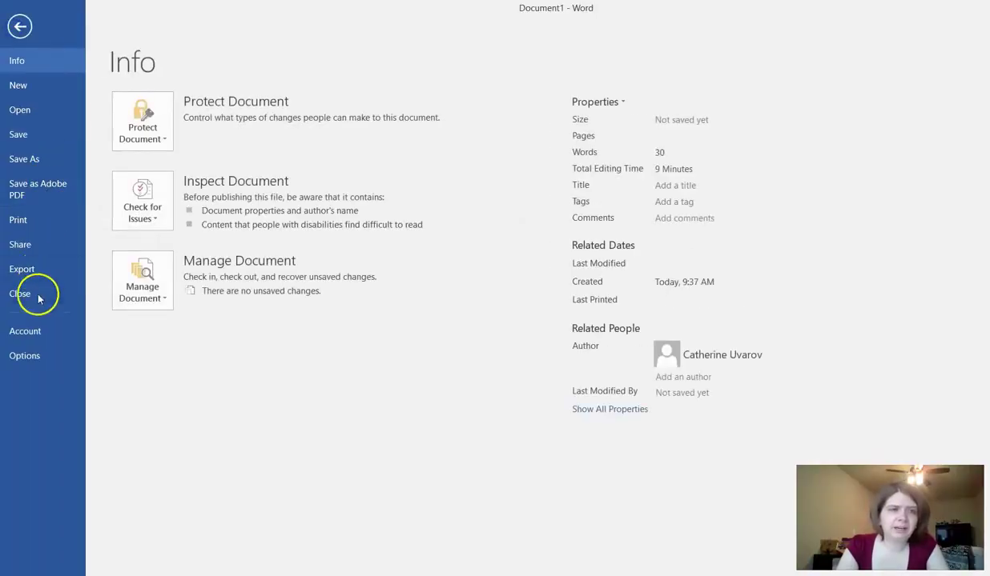
left_click(38, 357)
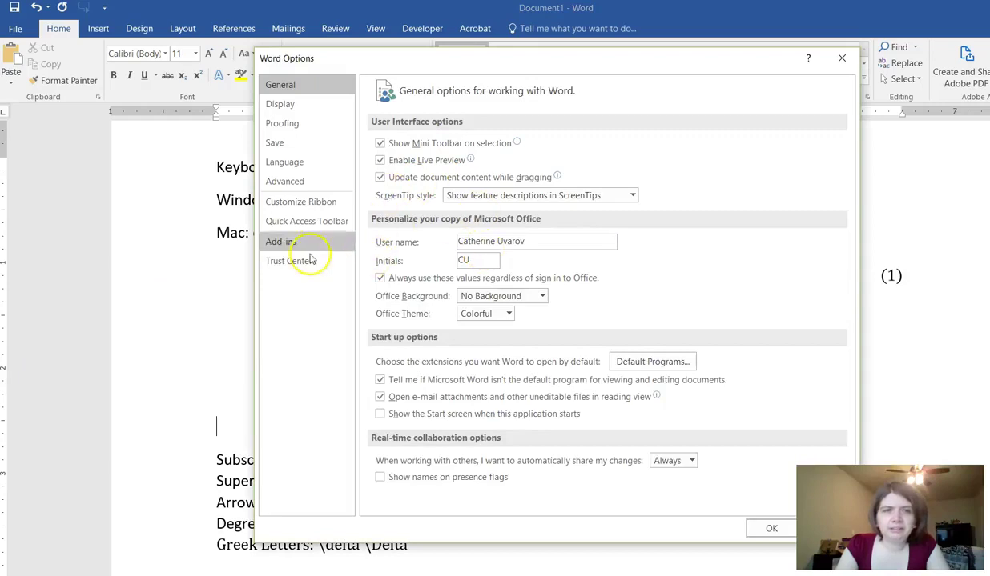
left_click(290, 184)
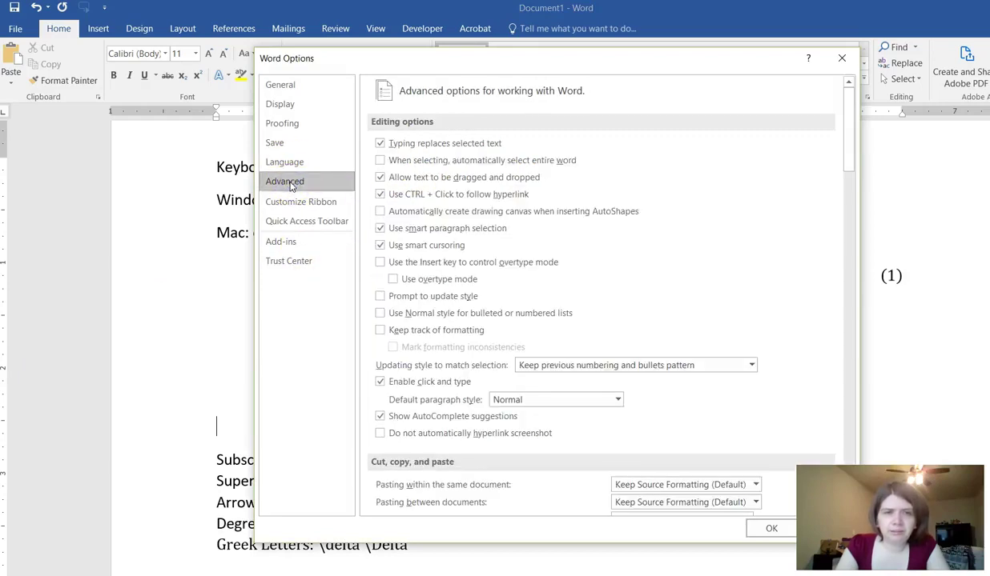
left_click(288, 203)
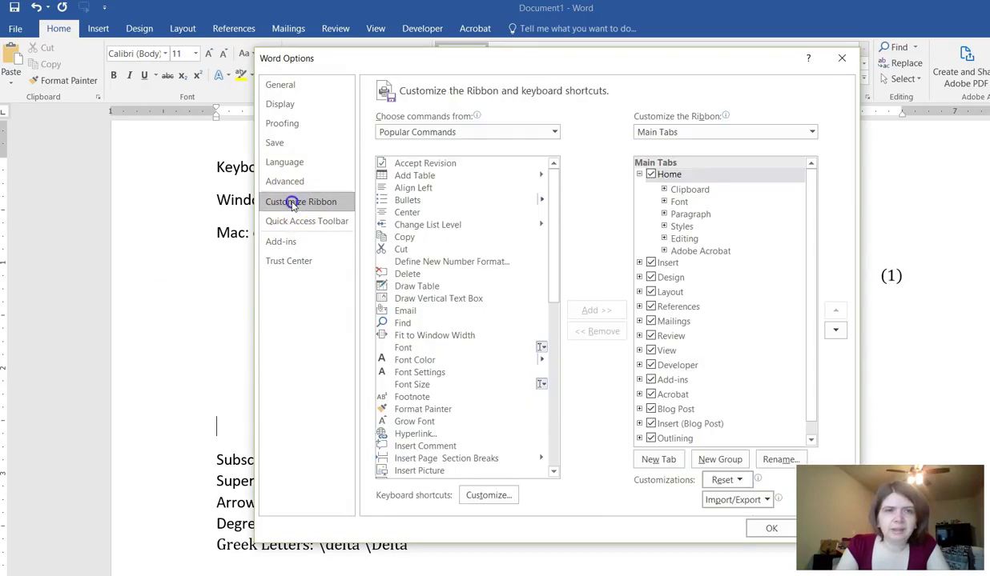
left_click(285, 124)
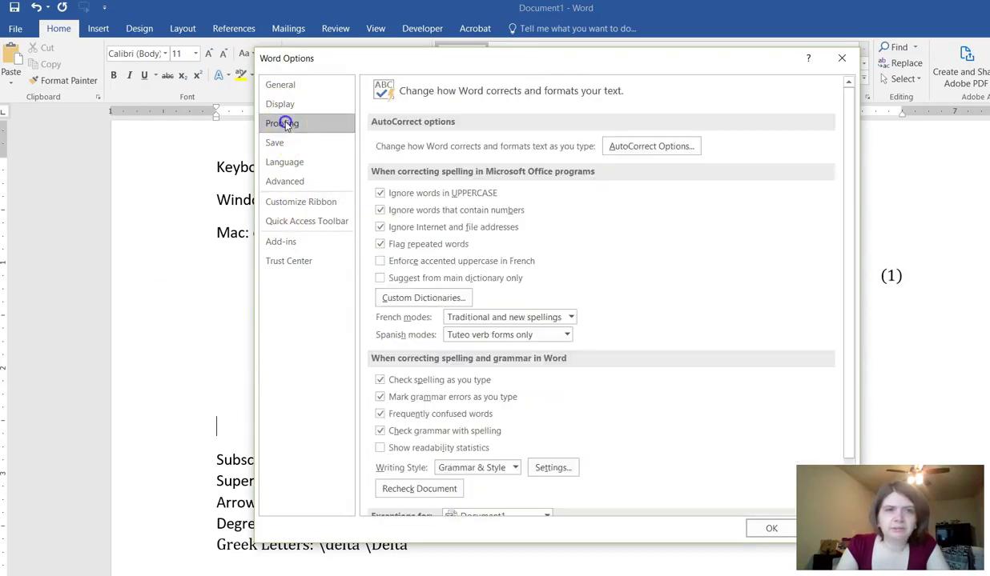
left_click(649, 147)
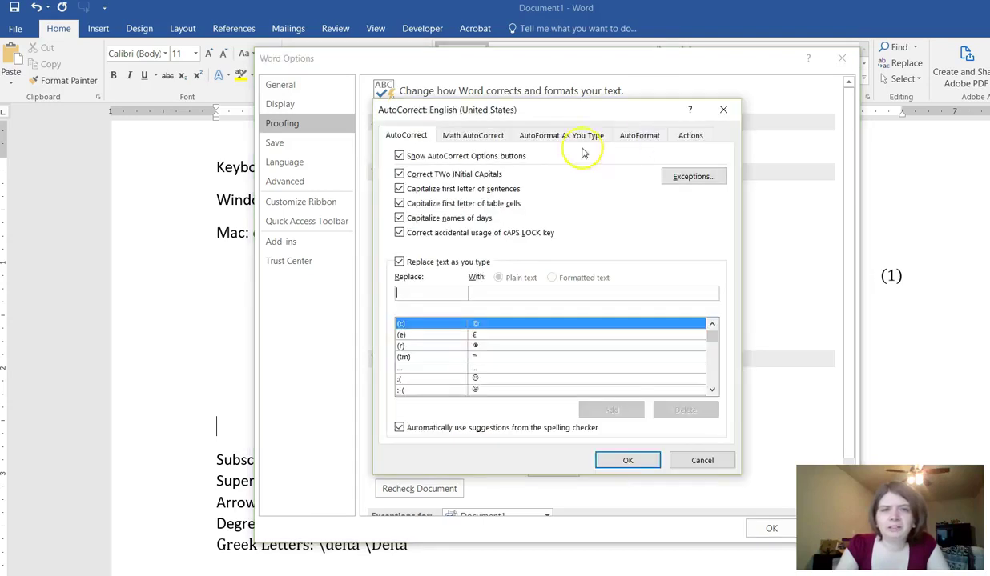
left_click(472, 136)
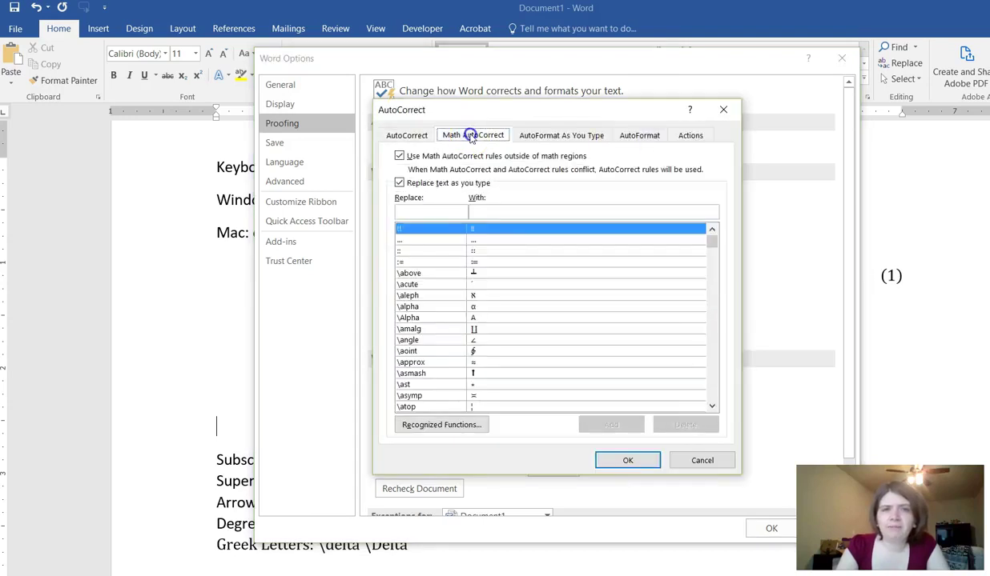
Look through the Math AutoCorrect symbol codes with their replacements, and close the AutoCorrect and Word Options dialogs without saving changes.
left_click(403, 157)
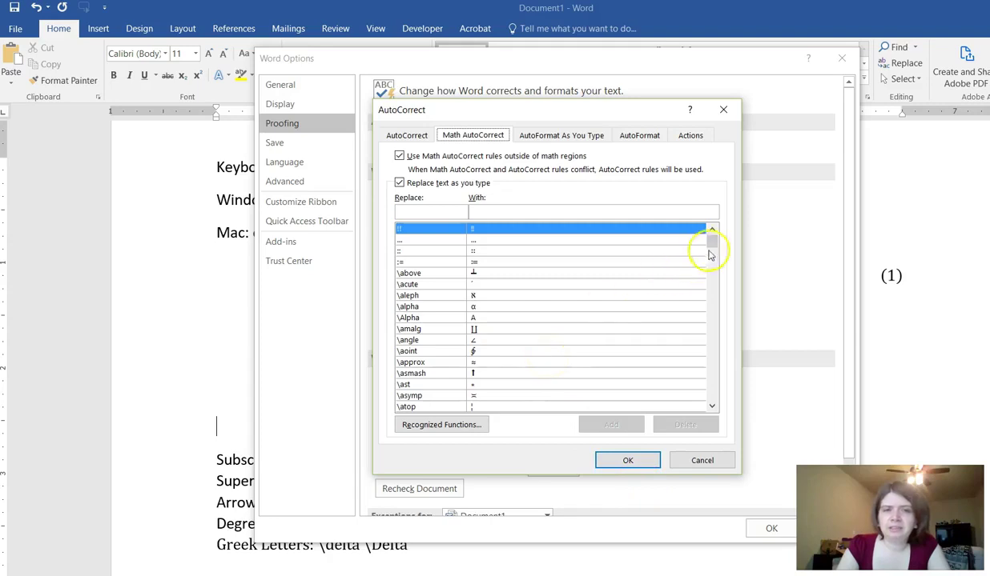
left_click_drag(713, 241, 725, 341)
left_click(698, 461)
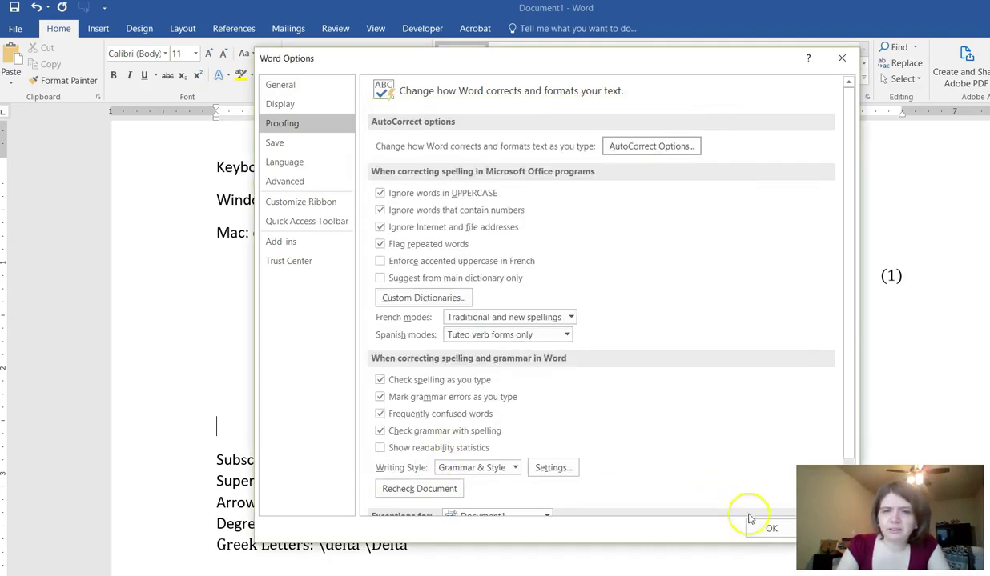
left_click(841, 58)
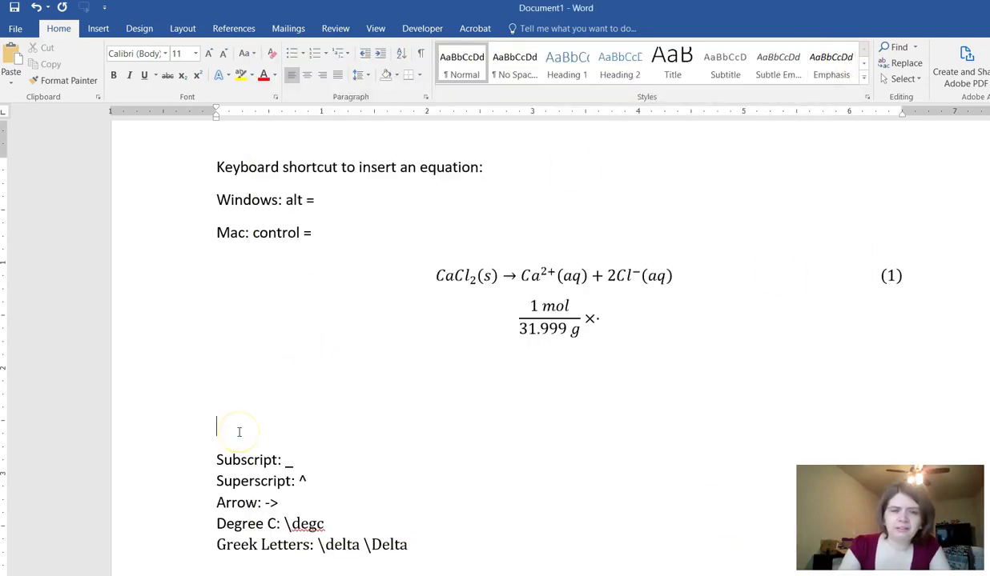
Enter Δ °C Δ as plain text on the empty line above the Subscript note, using the codes \Delta and \degc.
type("\\Delta ")
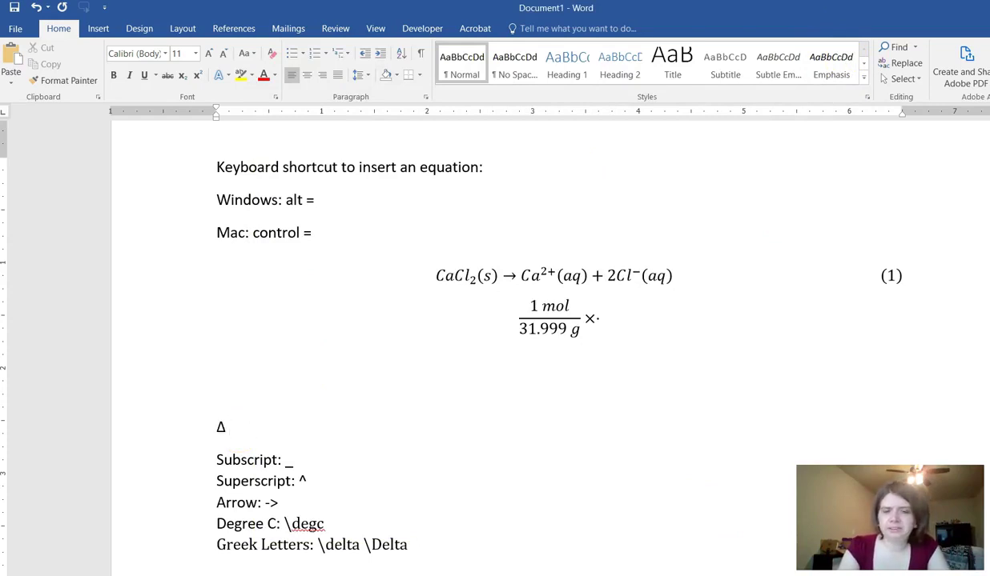
type("\\degc")
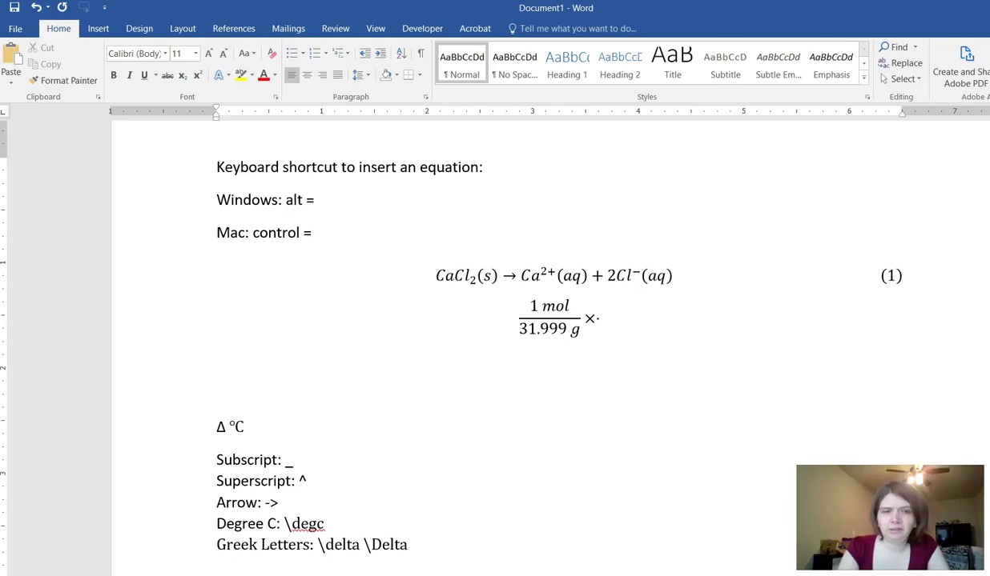
type(" \\Delta ")
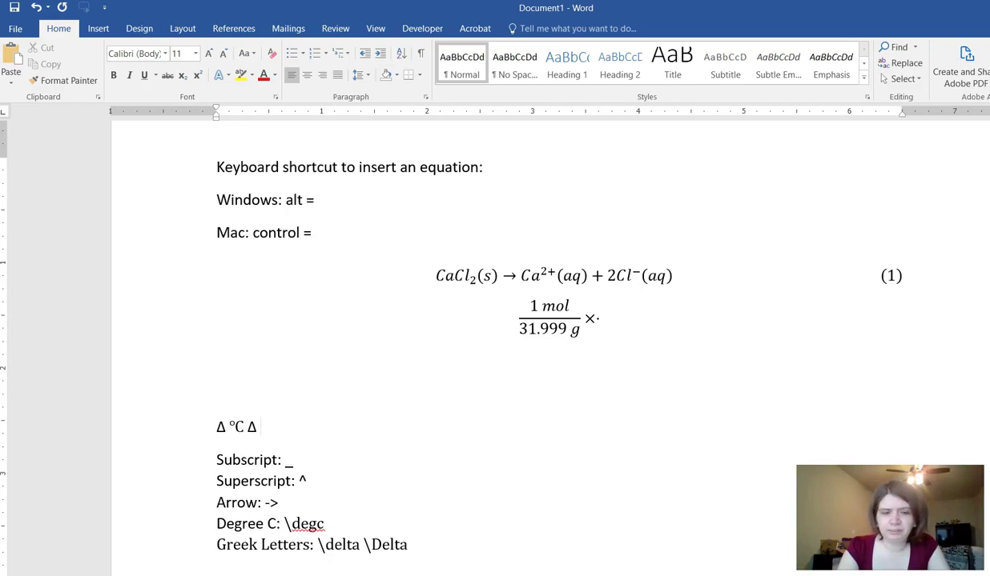
Try the subscript notation C_2 in the plain text after the second Δ, and begin another backslash code.
type("C_2")
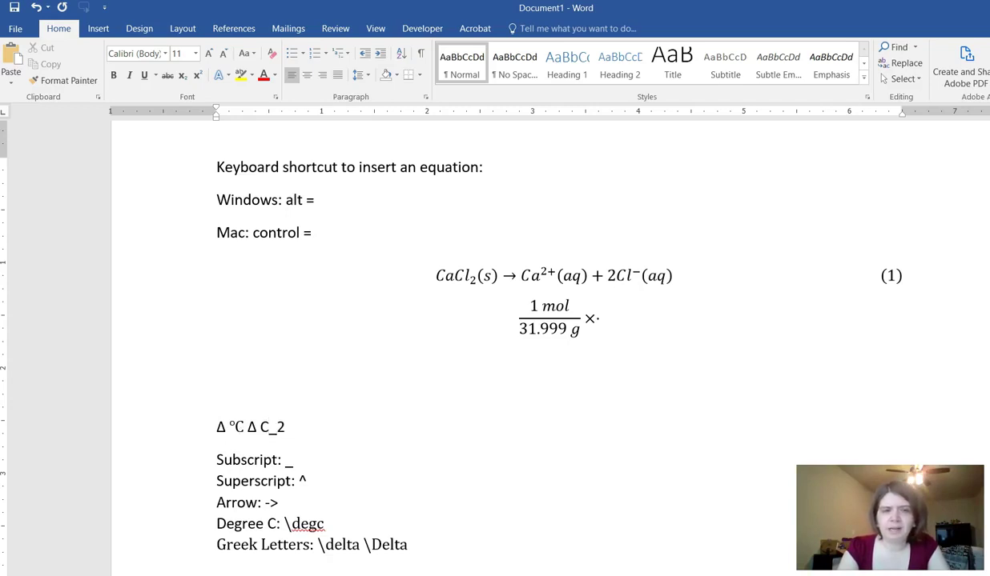
type(" \\")
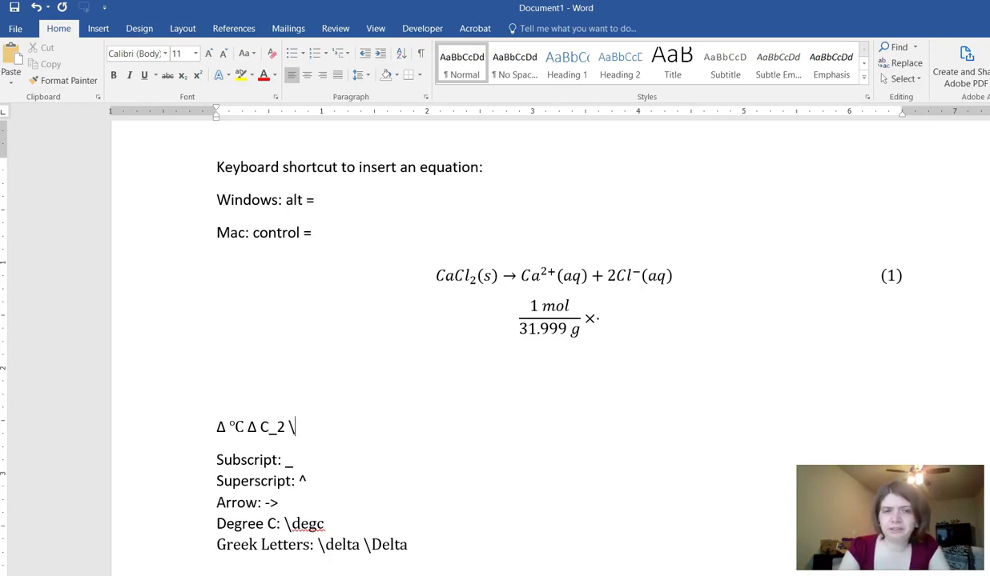